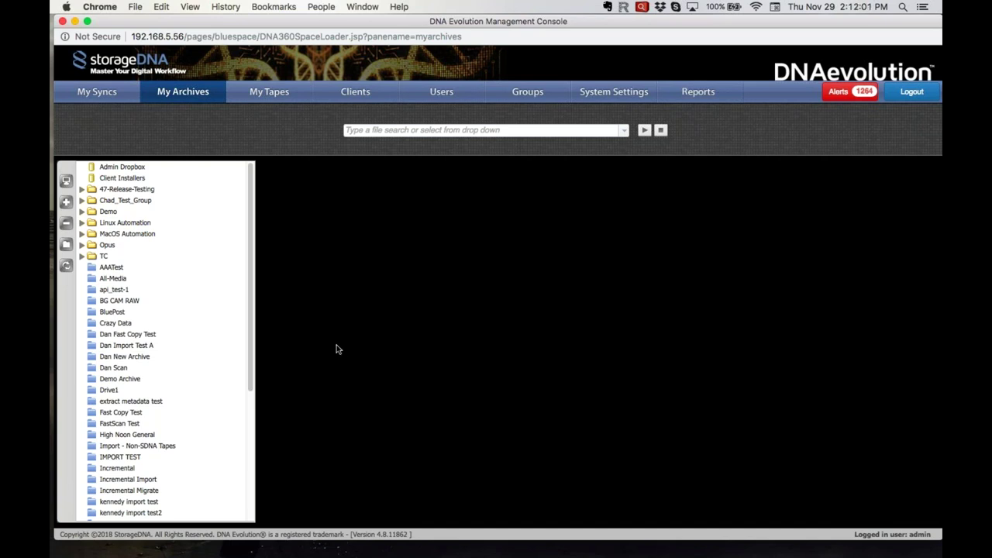
- Show the tape devices of the dnaserver client
{"action": "left_click", "coordinate": [355, 91]}
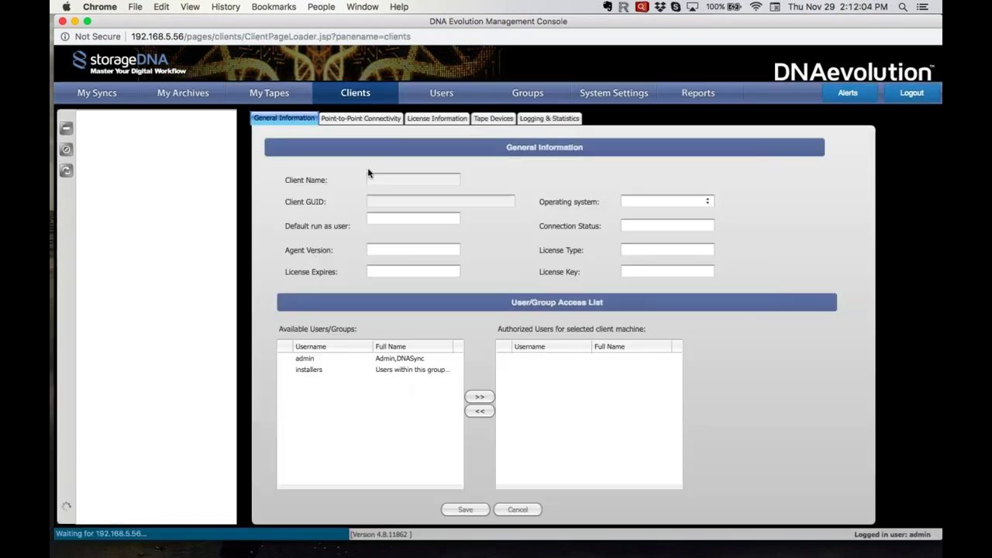
{"action": "left_click", "coordinate": [494, 117]}
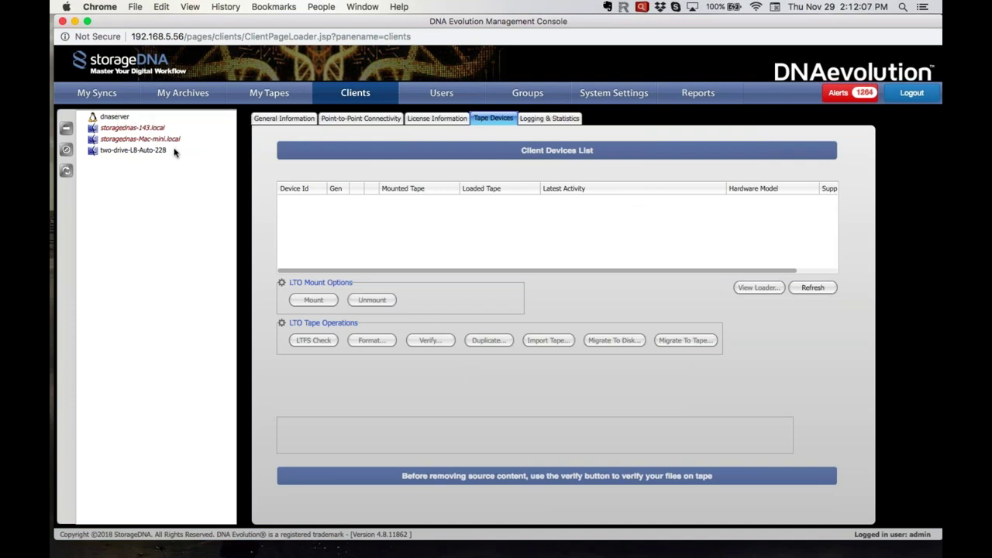
{"action": "left_click", "coordinate": [123, 117]}
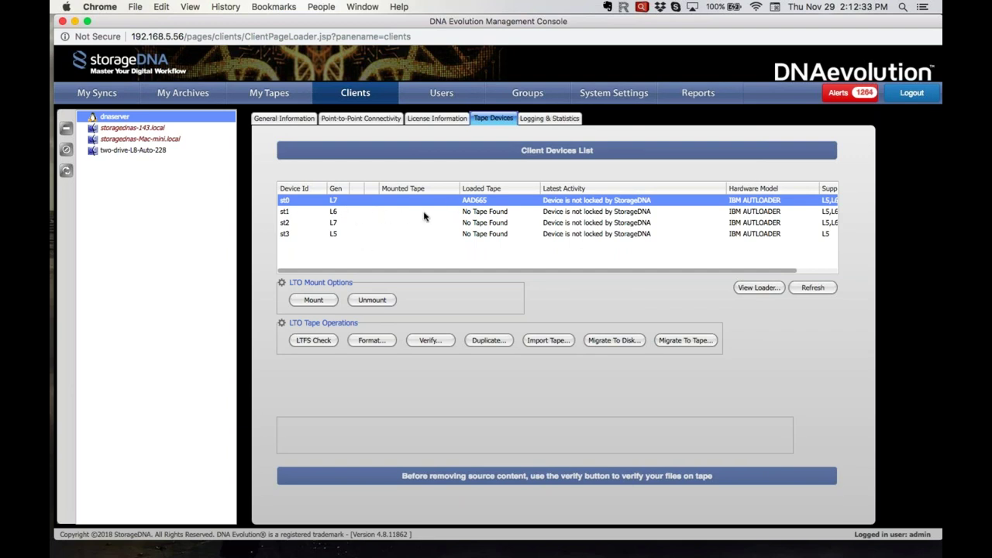
- Prepare a tape import on device st0 with all tapes offered from the loader, and close it without starting
{"action": "left_click", "coordinate": [553, 345]}
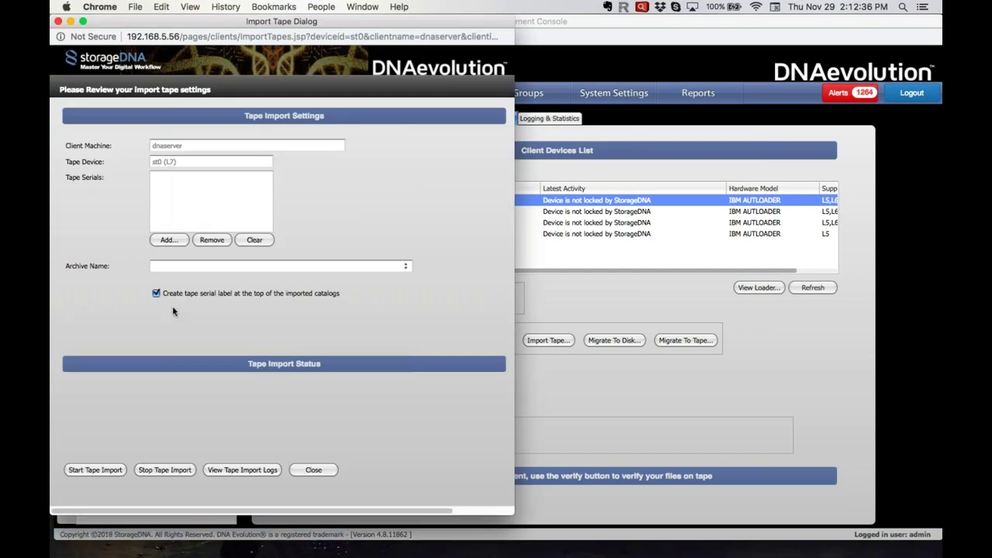
{"action": "left_click", "coordinate": [168, 240]}
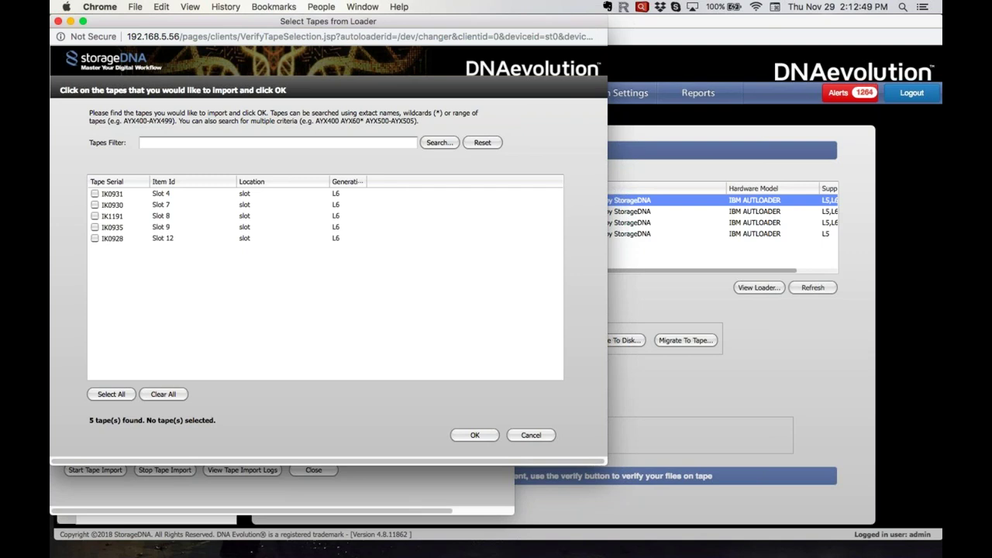
{"action": "left_click", "coordinate": [110, 394]}
{"action": "left_click", "coordinate": [475, 435]}
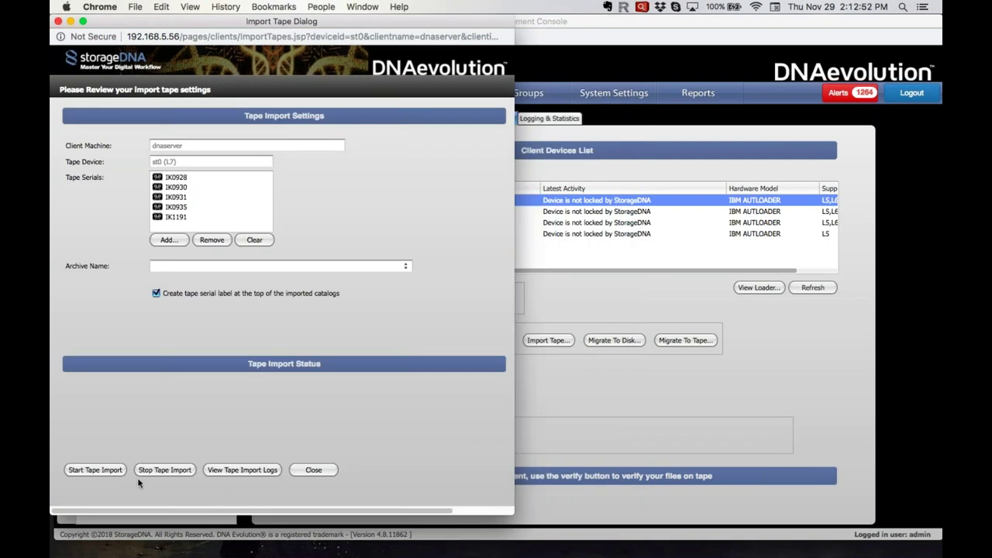
{"action": "left_click", "coordinate": [57, 22]}
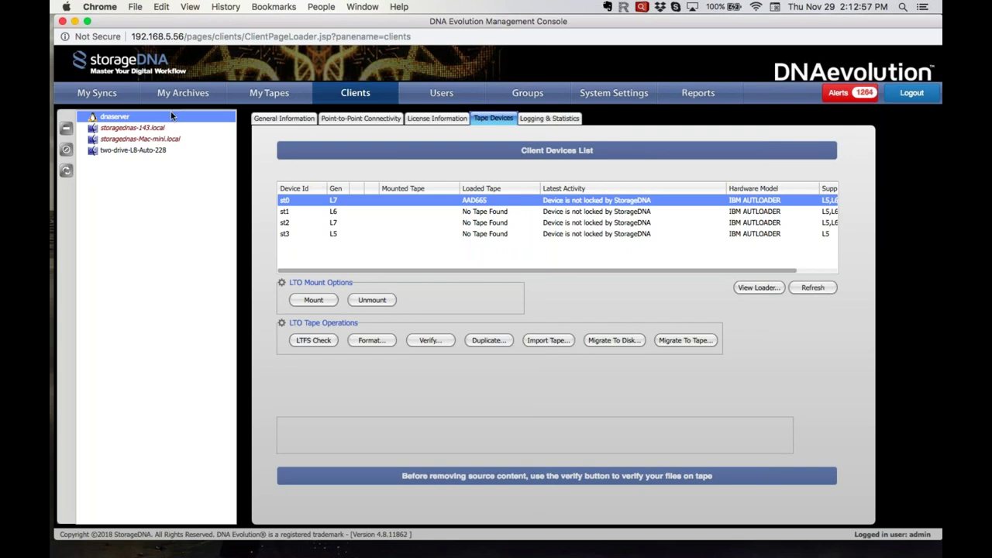
- Browse the Import - Non-SDNA Tapes archive down to the AAD665/Testing_Data/4K folder
{"action": "left_click", "coordinate": [183, 92]}
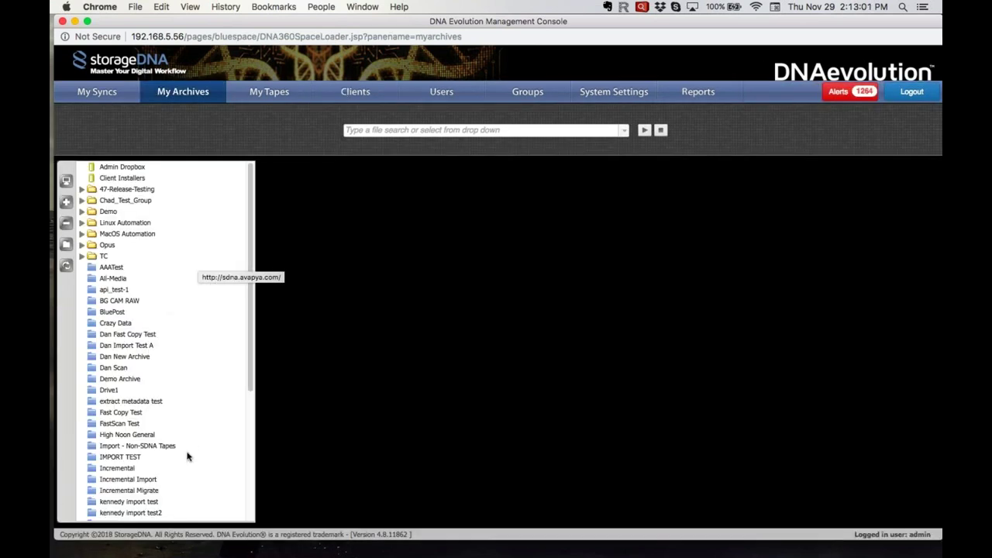
{"action": "scroll", "coordinate": [167, 452], "scroll_direction": "down", "scroll_amount": 1}
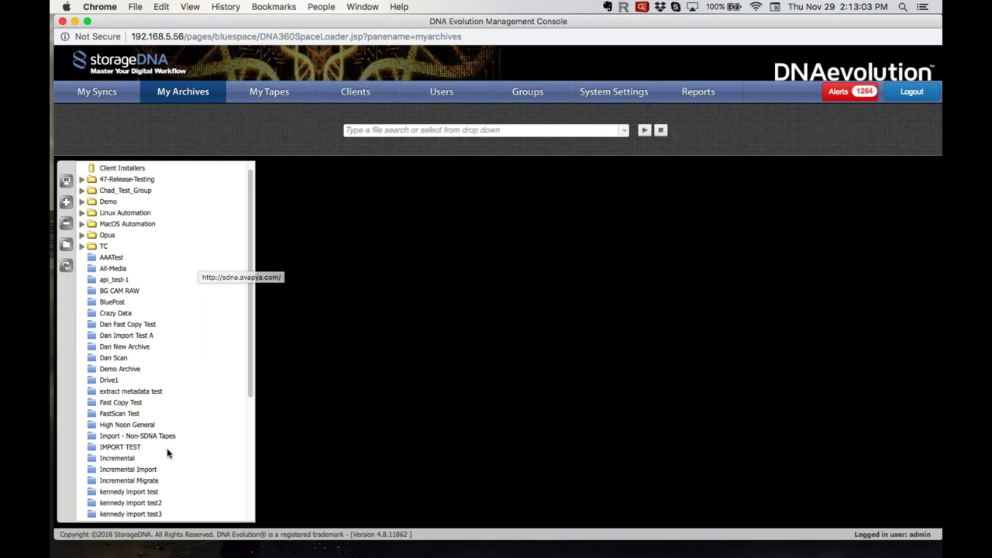
{"action": "left_click", "coordinate": [166, 438]}
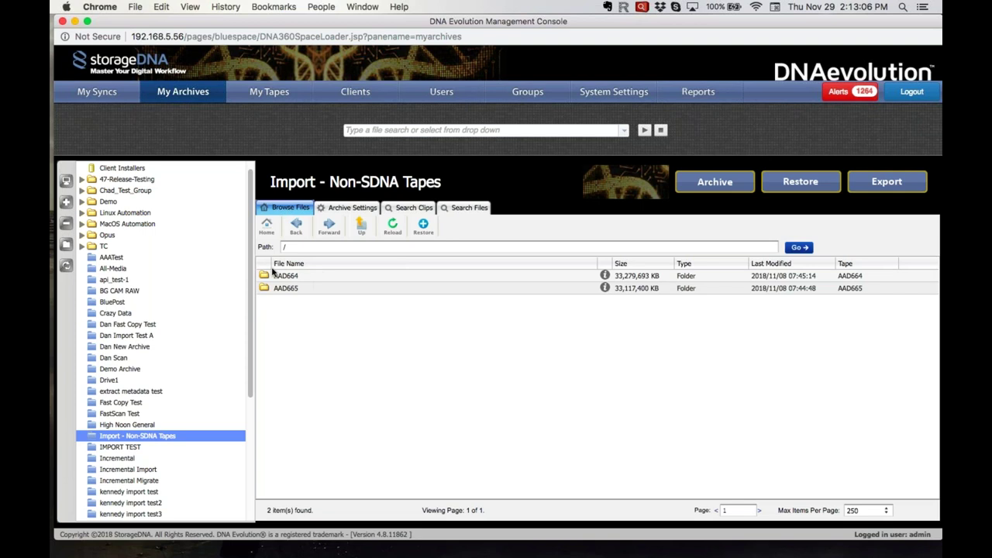
{"action": "double_click", "coordinate": [290, 290]}
{"action": "double_click", "coordinate": [297, 279]}
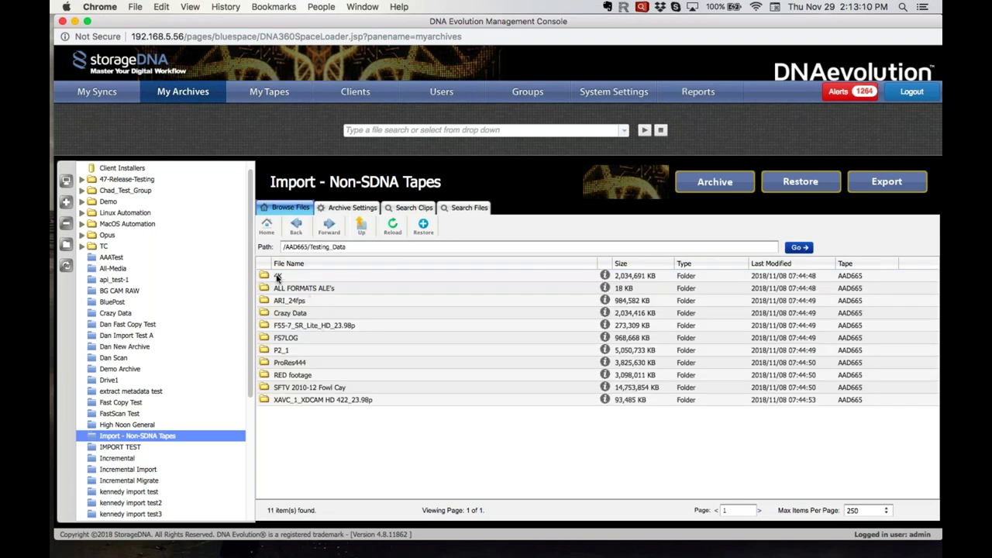
{"action": "double_click", "coordinate": [277, 277]}
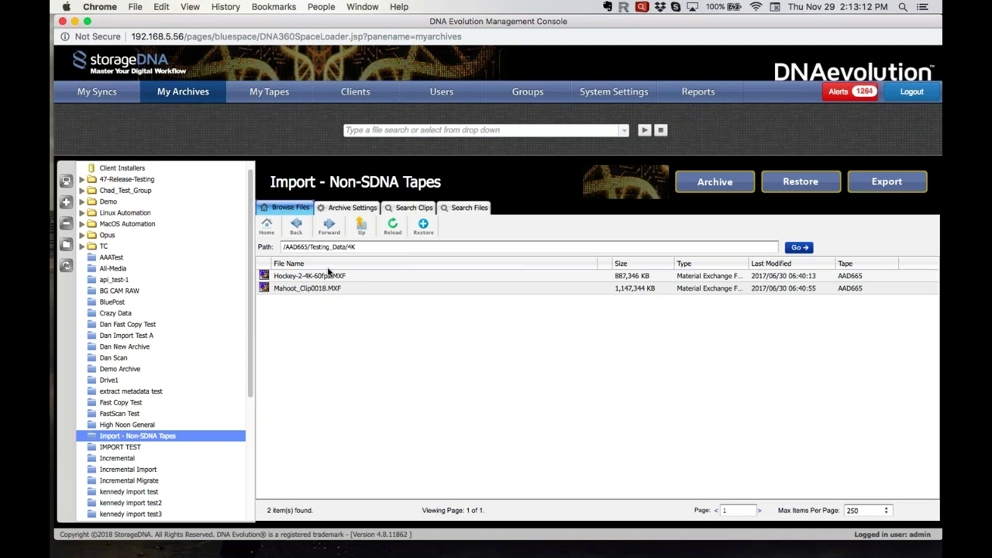
- Browse from the archive's root to the AAD665/Testing_Data/ProRes444/SHOOTDAY2 folder
{"action": "left_click", "coordinate": [267, 225]}
{"action": "double_click", "coordinate": [301, 288]}
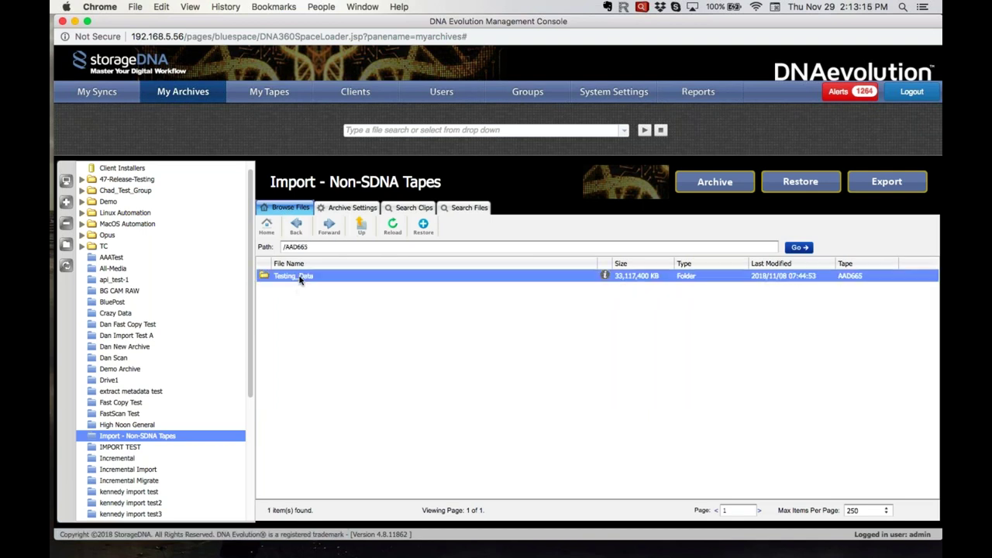
{"action": "double_click", "coordinate": [299, 277]}
{"action": "double_click", "coordinate": [297, 362]}
{"action": "left_click", "coordinate": [304, 291]}
{"action": "double_click", "coordinate": [304, 293]}
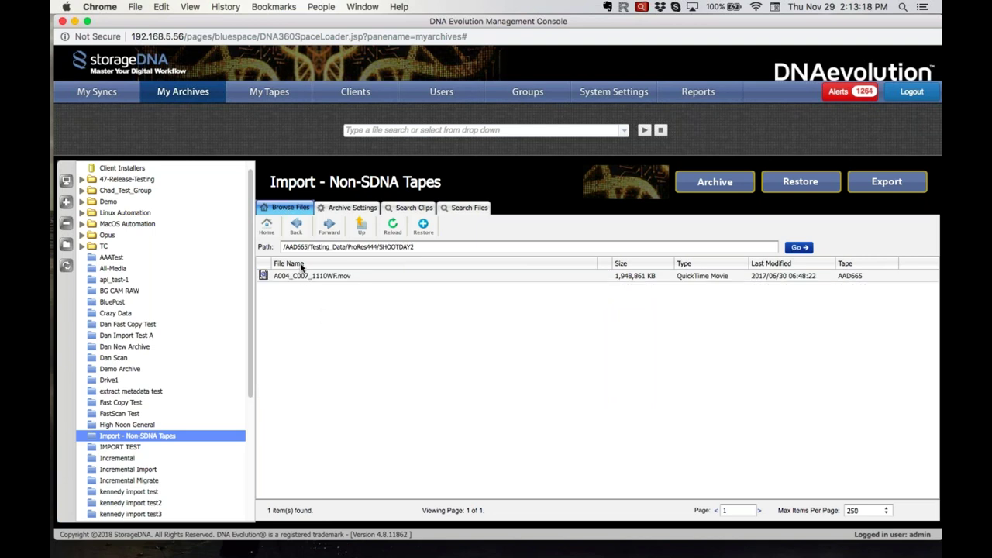
- Go back up through the folders to the root of the Import - Non-SDNA Tapes archive
{"action": "left_click", "coordinate": [298, 225]}
{"action": "left_click", "coordinate": [298, 224]}
{"action": "left_click", "coordinate": [297, 225]}
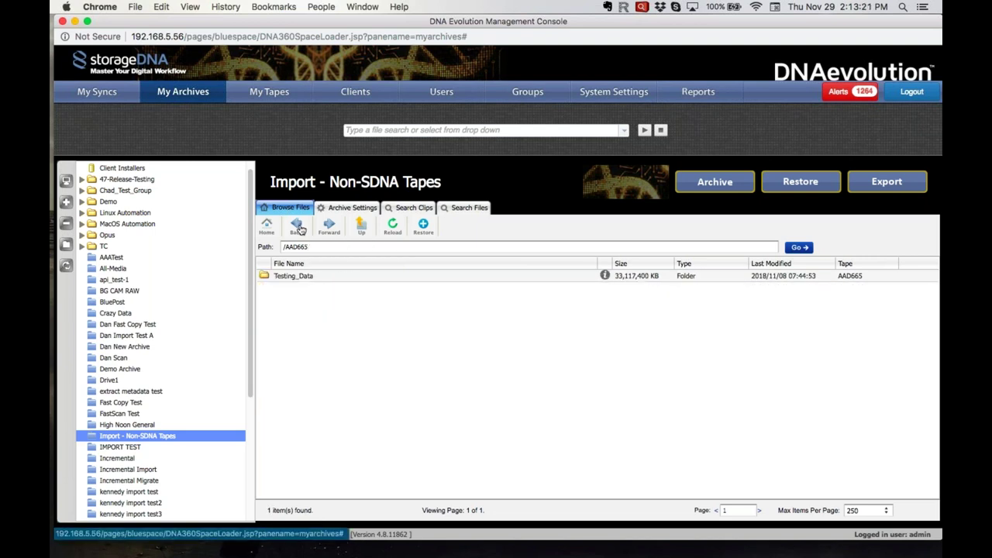
{"action": "left_click", "coordinate": [266, 225]}
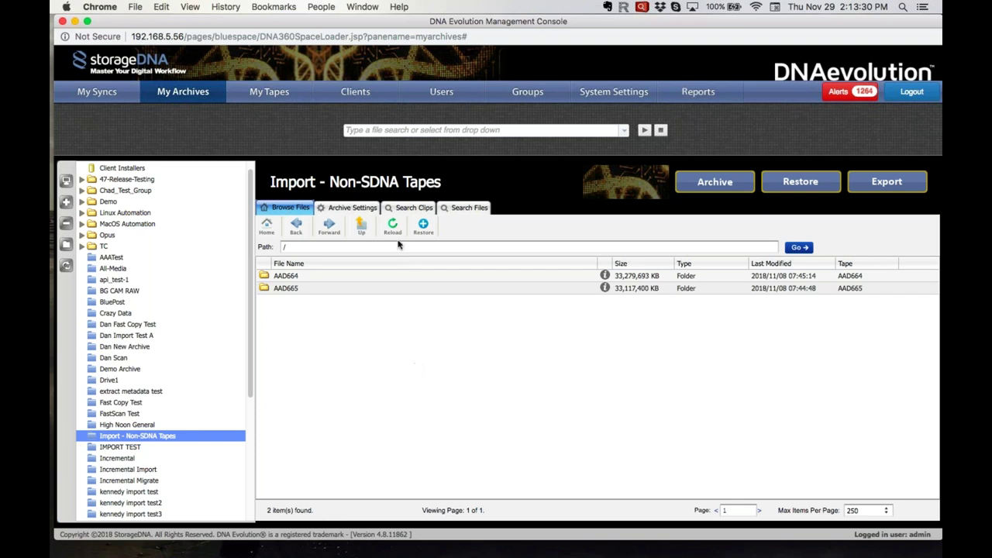
- Set up a migration to disk on dnaserver's device st0 with all tapes offered from the loader
{"action": "left_click", "coordinate": [345, 94]}
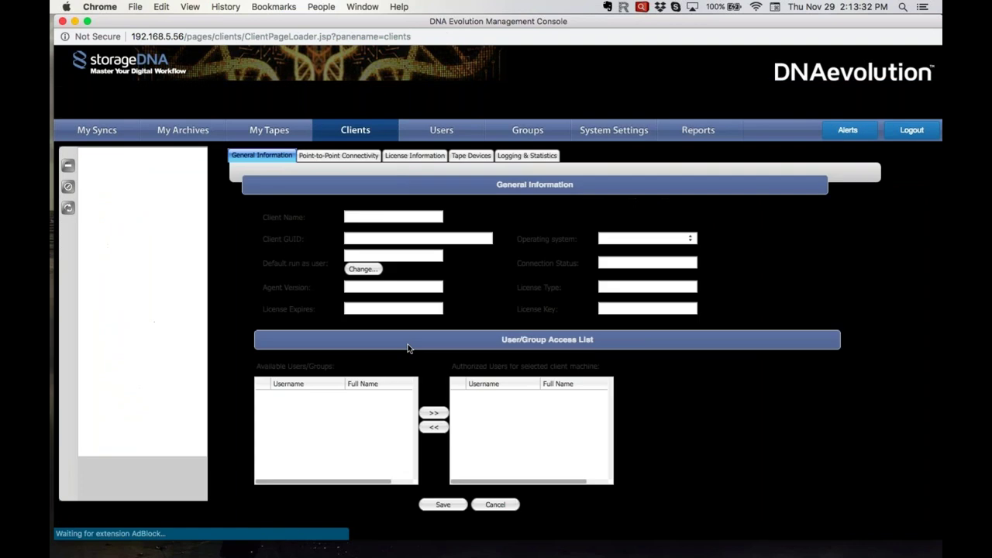
{"action": "left_click", "coordinate": [103, 117]}
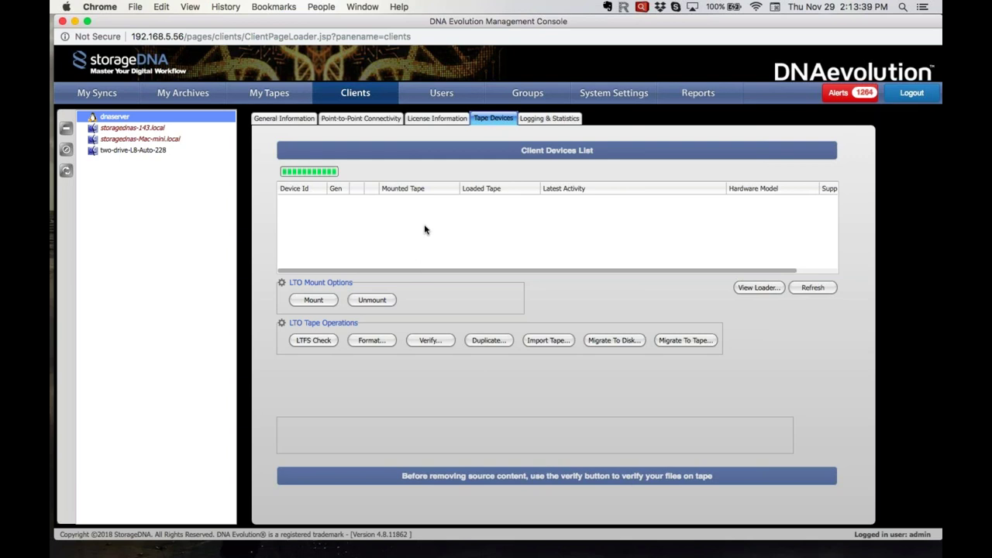
{"action": "left_click", "coordinate": [597, 343]}
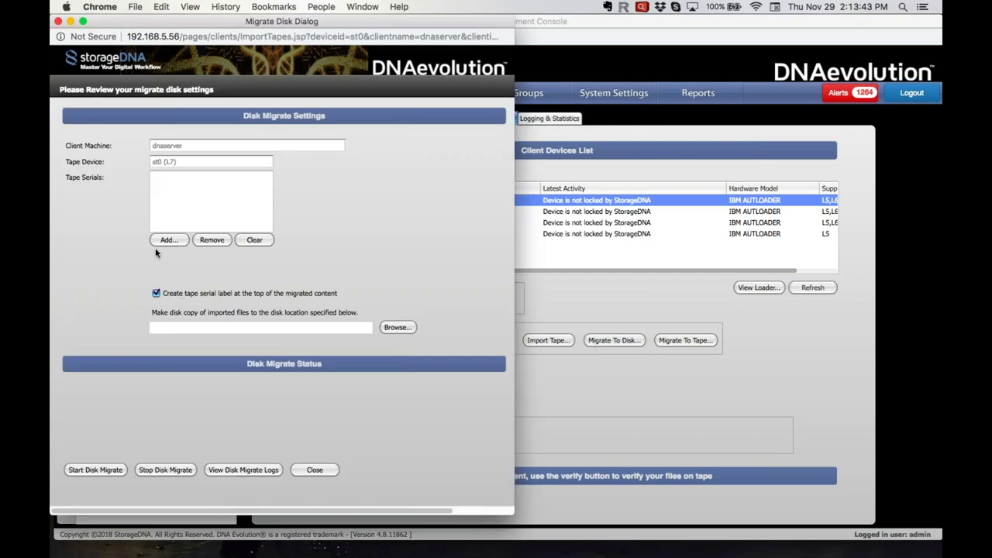
{"action": "left_click", "coordinate": [161, 242]}
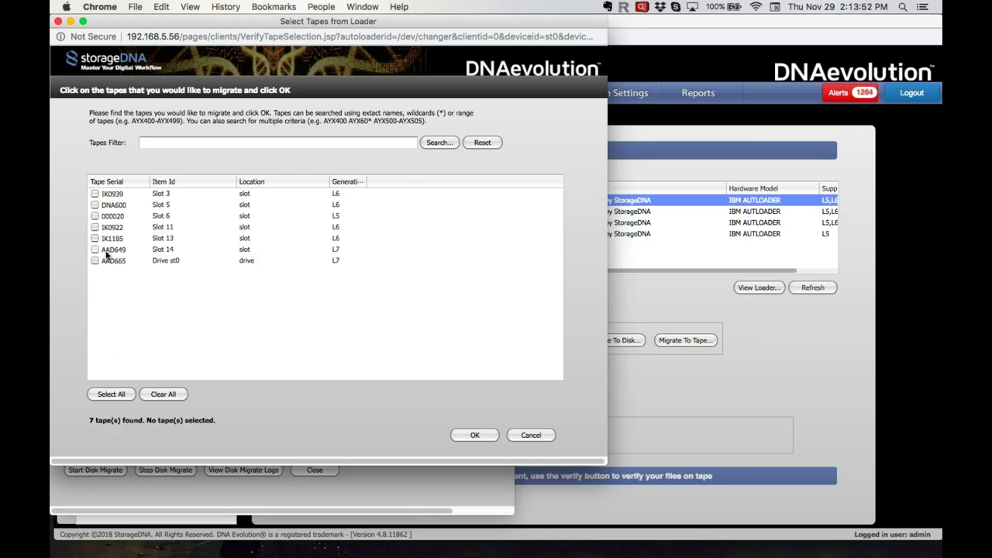
{"action": "left_click", "coordinate": [120, 395]}
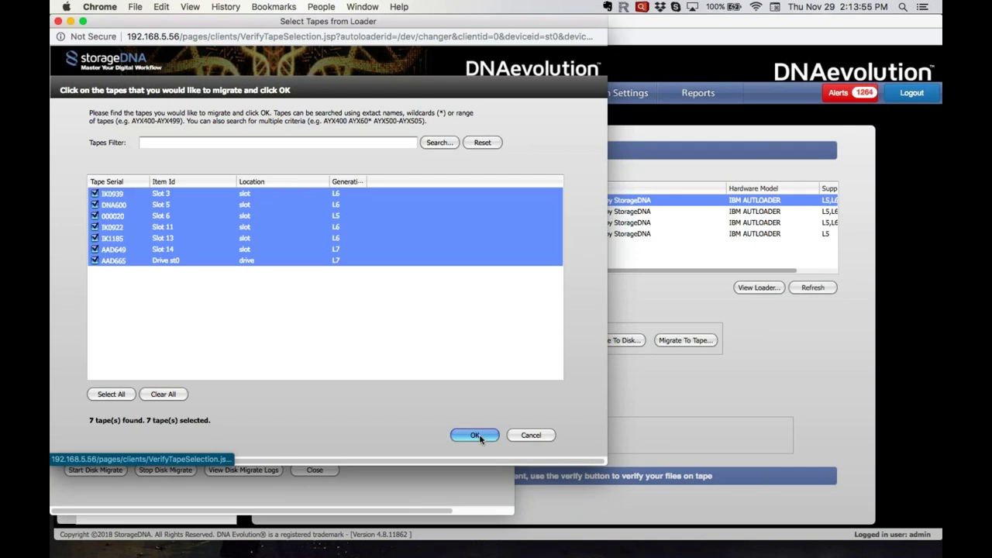
{"action": "left_click", "coordinate": [474, 435]}
- Look through the destination folders for the disk migration in an enlarged folder window, and cancel the folder selection
{"action": "left_click", "coordinate": [406, 328]}
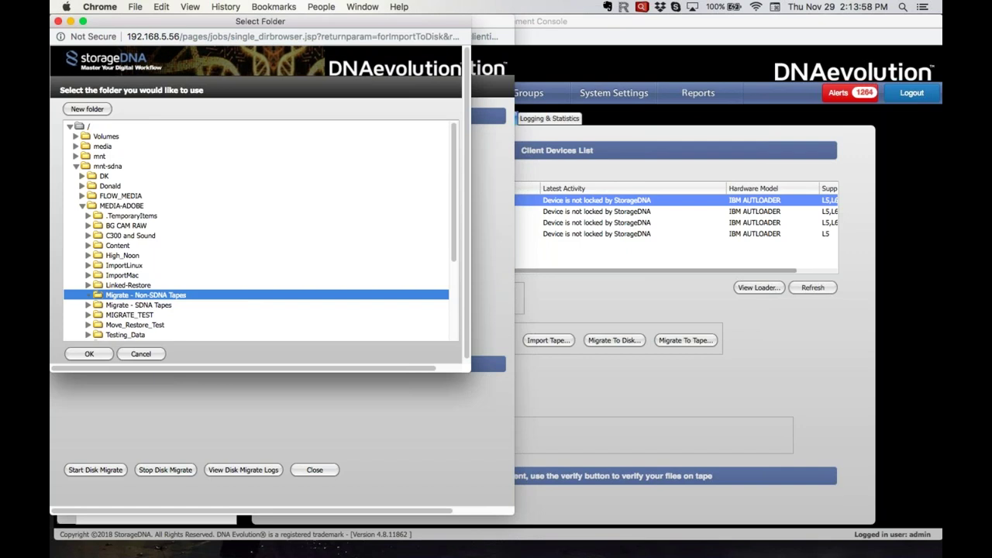
{"action": "left_click_drag", "start_coordinate": [483, 378], "coordinate": [702, 496]}
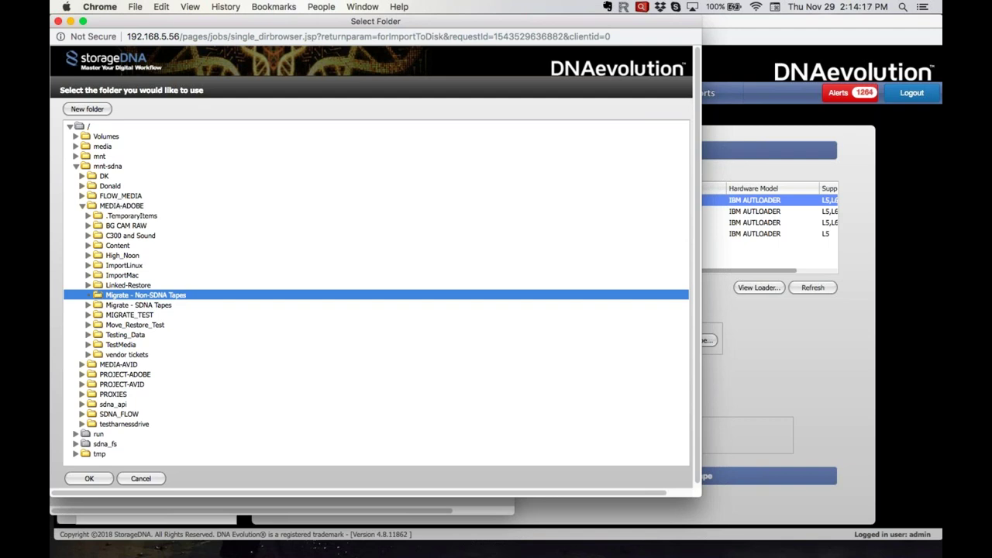
{"action": "left_click", "coordinate": [140, 478]}
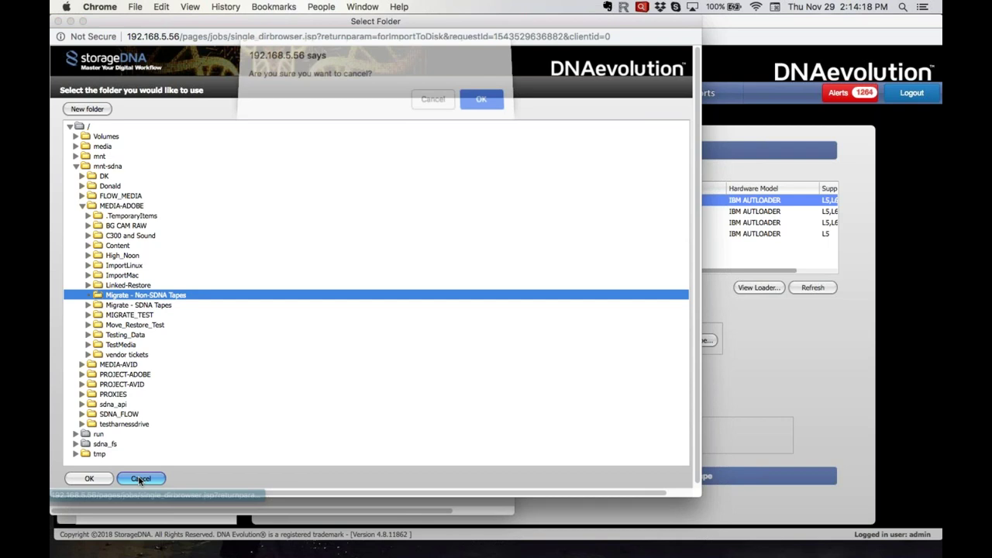
{"action": "left_click", "coordinate": [481, 103]}
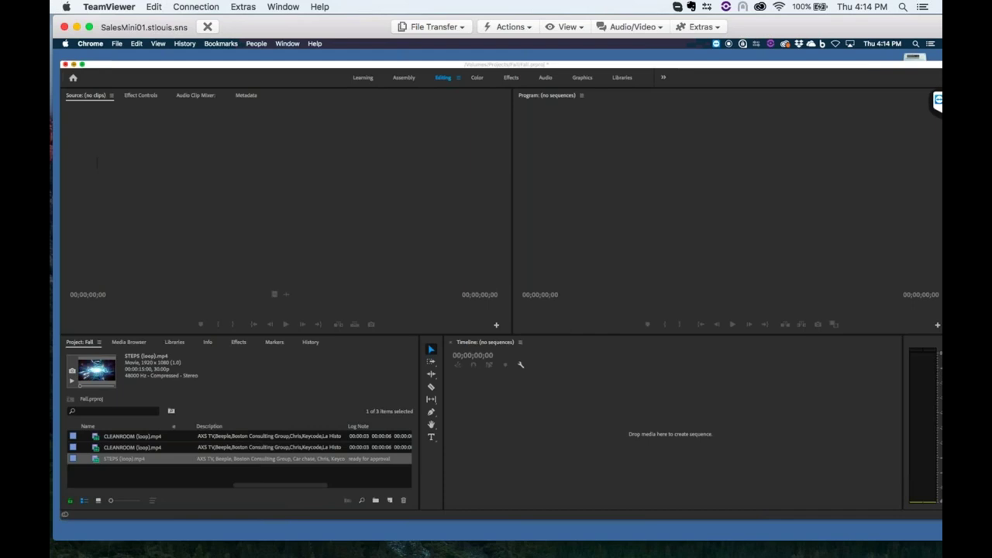
- Minimize the Premiere Pro window on the remote desktop and switch to the EVO Web Configuration page in Chrome
{"action": "key", "text": "super+m"}
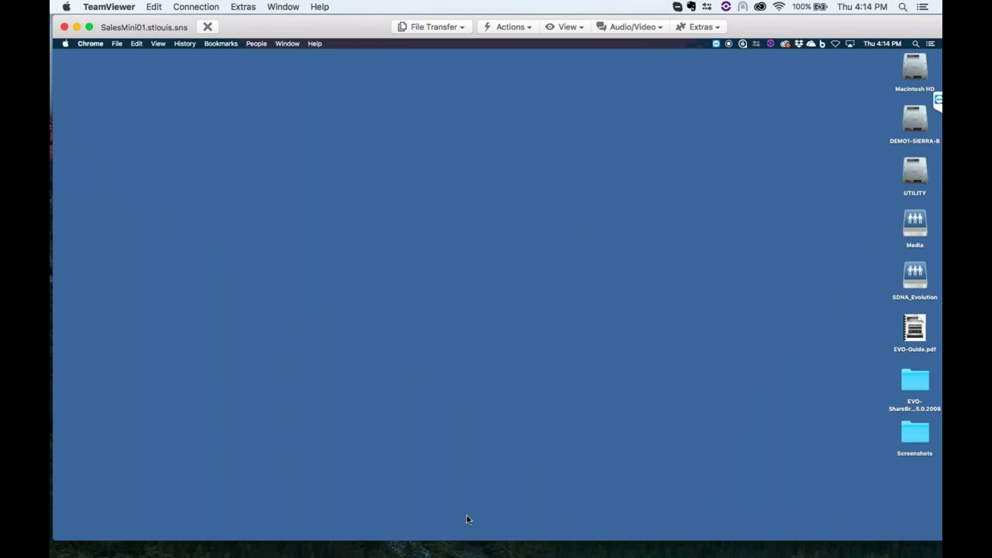
{"action": "mouse_move", "coordinate": [477, 534]}
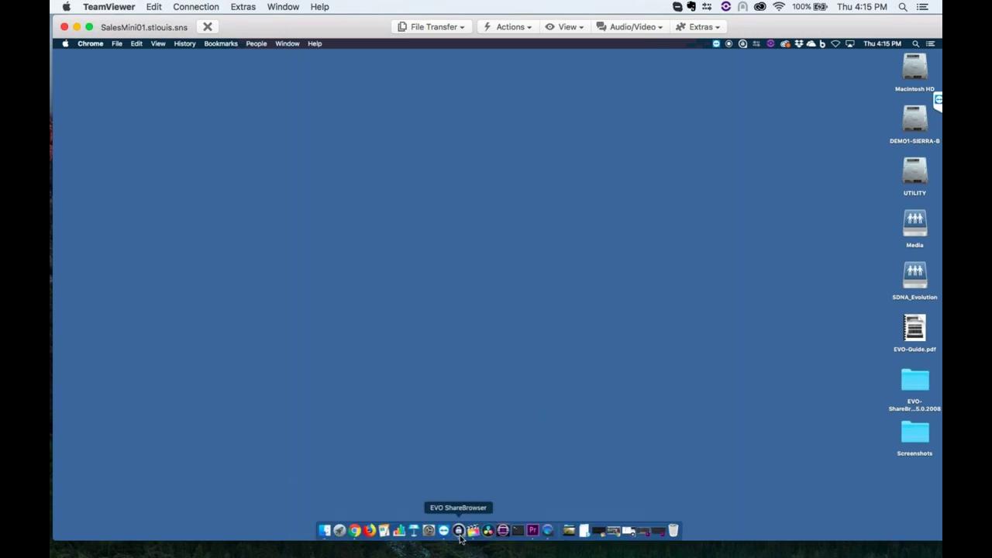
{"action": "left_click", "coordinate": [356, 531]}
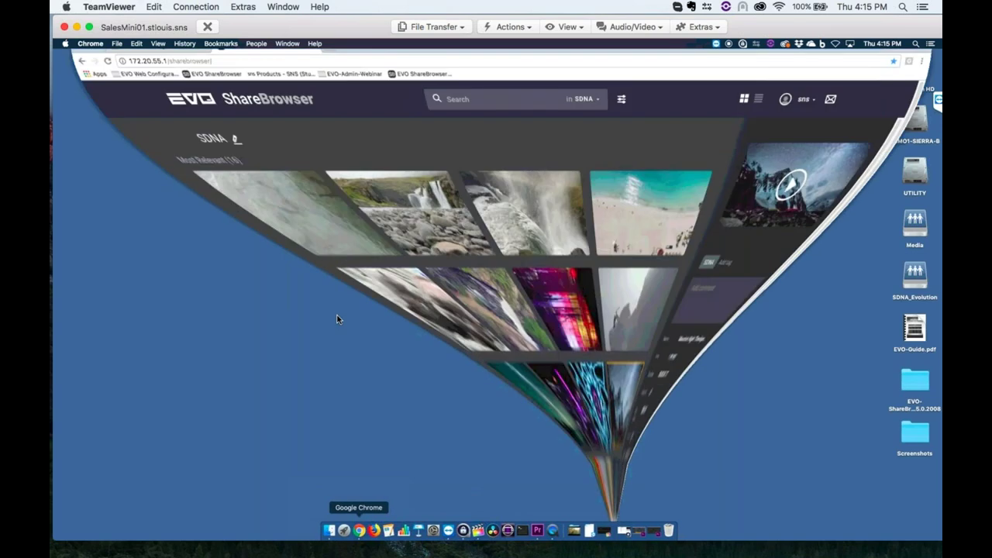
{"action": "key", "text": "ctrl+shift+Tab"}
{"action": "scroll", "coordinate": [496, 310], "scroll_direction": "up", "scroll_amount": 5}
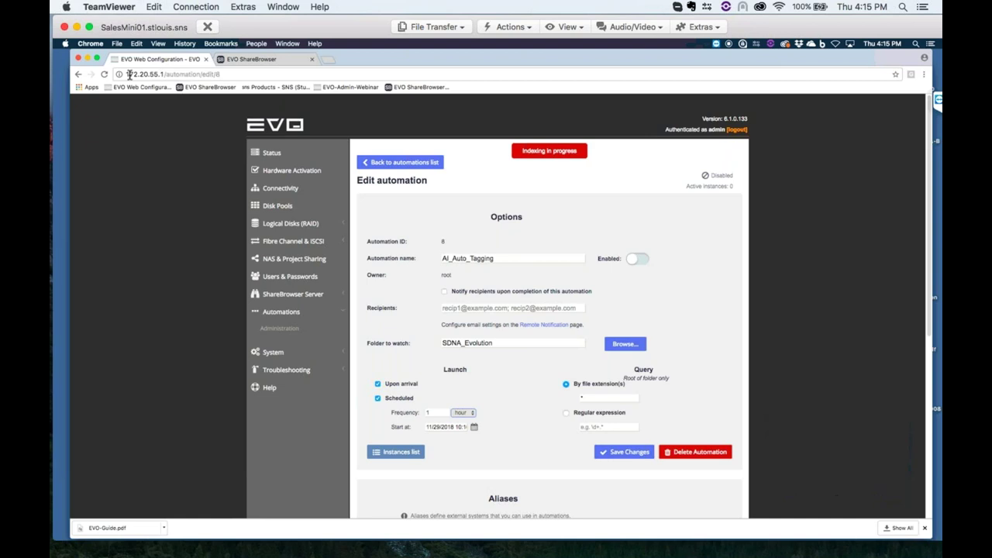
- Check the EVO system status and the NAS and project shares, highlighting the SDNA_Evolution share
{"action": "left_click", "coordinate": [272, 155]}
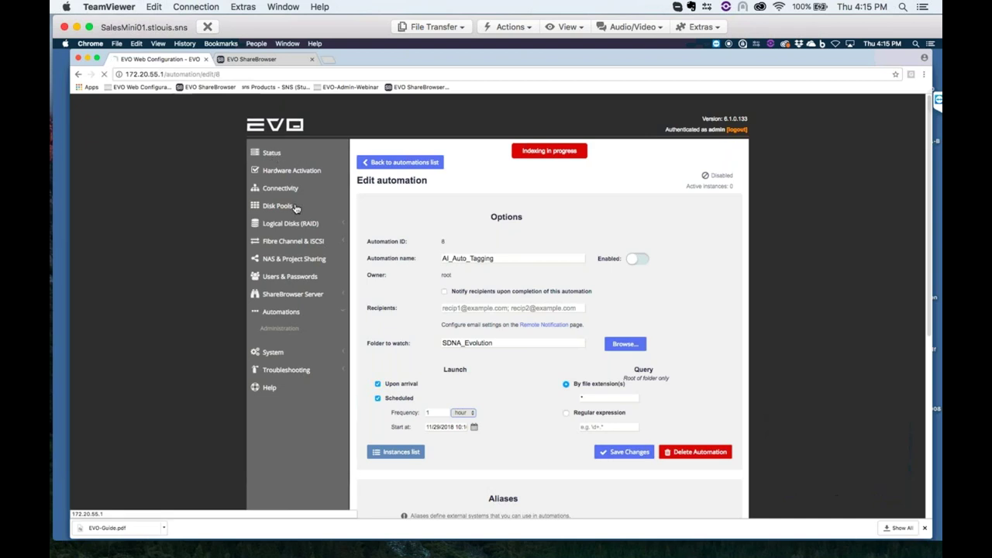
{"action": "left_click", "coordinate": [281, 225]}
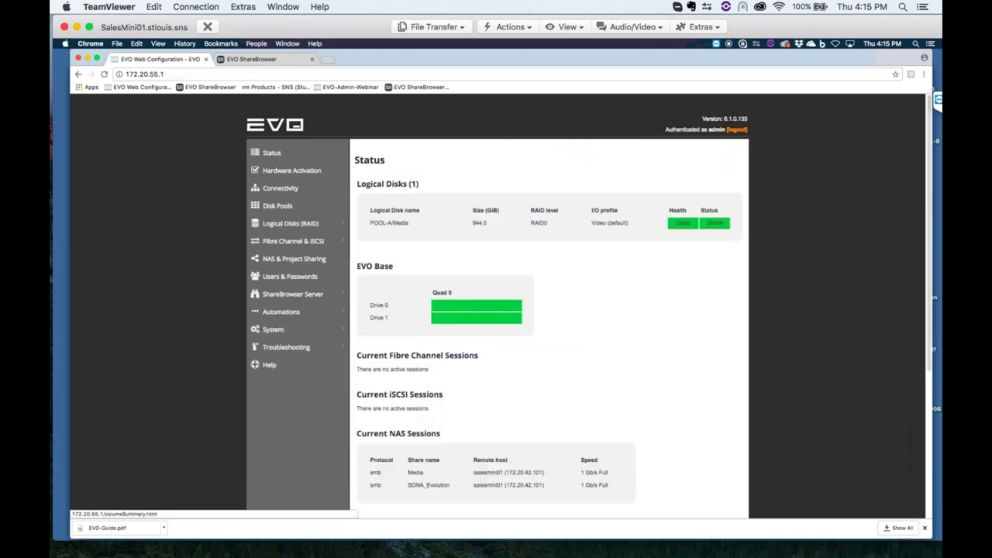
{"action": "left_click", "coordinate": [285, 260]}
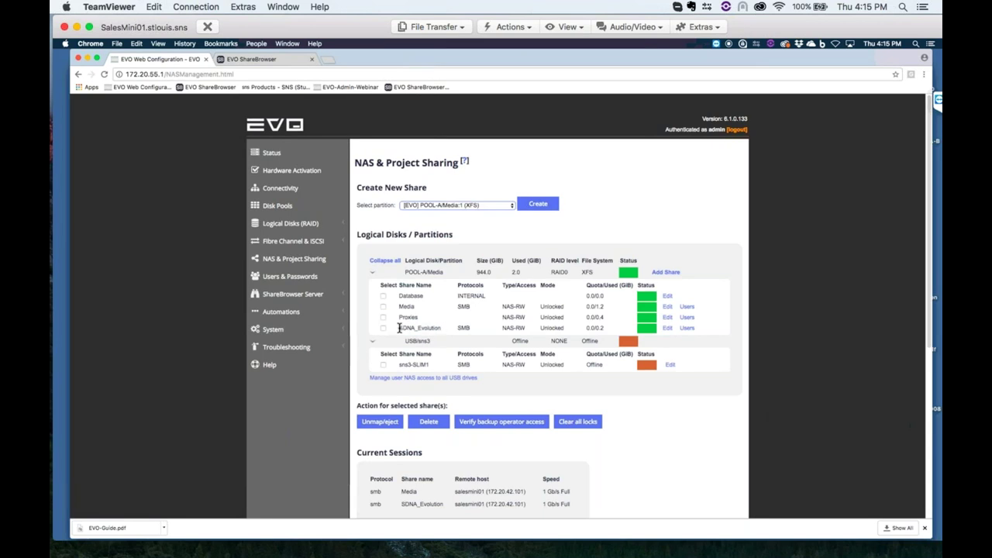
{"action": "left_click_drag", "start_coordinate": [399, 328], "coordinate": [426, 328]}
- Open the AI_Auto_Tagging automation for editing
{"action": "left_click", "coordinate": [284, 313]}
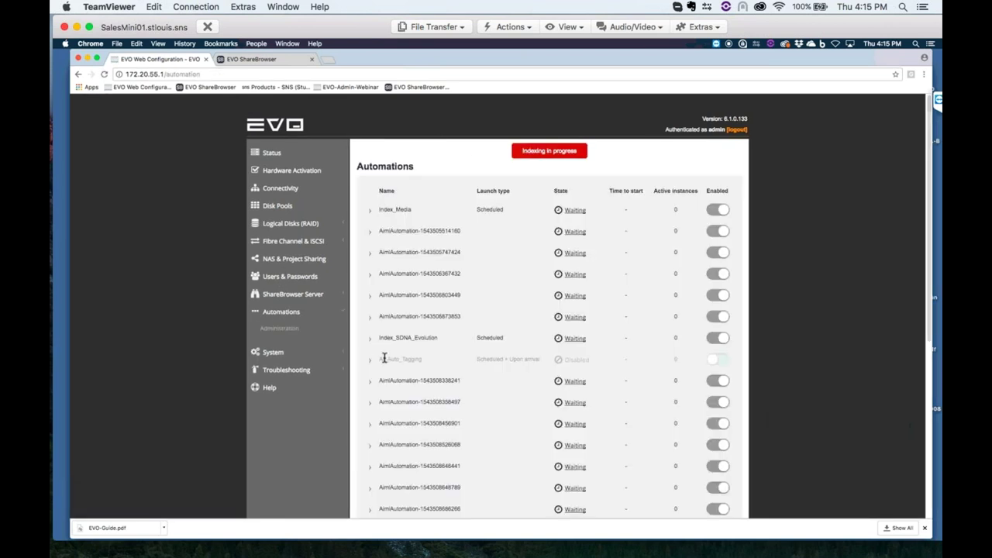
{"action": "left_click", "coordinate": [637, 359]}
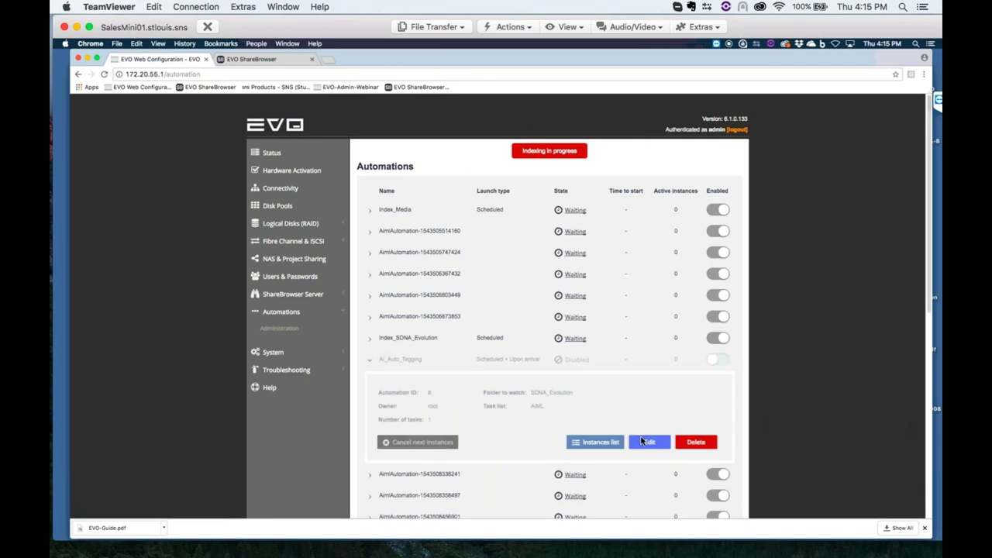
{"action": "left_click", "coordinate": [649, 441]}
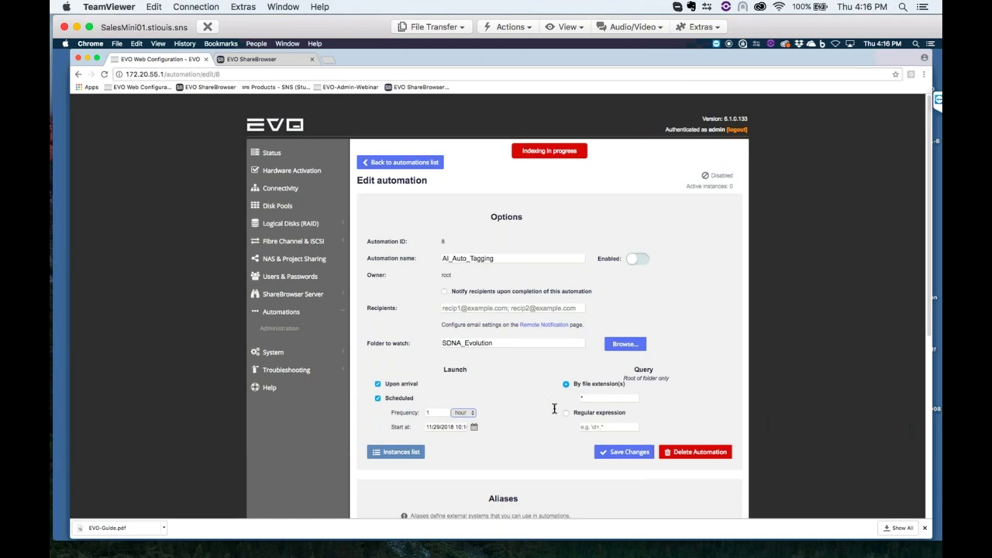
- Remove the AI/ML Services task from the AI_Auto_Tagging automation's task list
{"action": "scroll", "coordinate": [531, 426], "scroll_direction": "down", "scroll_amount": 2}
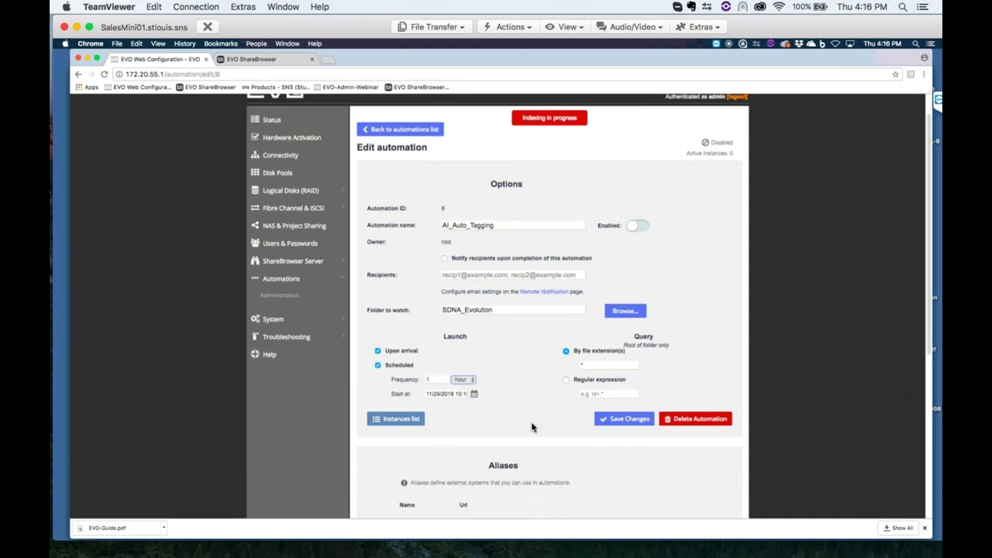
{"action": "scroll", "coordinate": [531, 426], "scroll_direction": "down", "scroll_amount": 1}
{"action": "scroll", "coordinate": [549, 433], "scroll_direction": "down", "scroll_amount": 4}
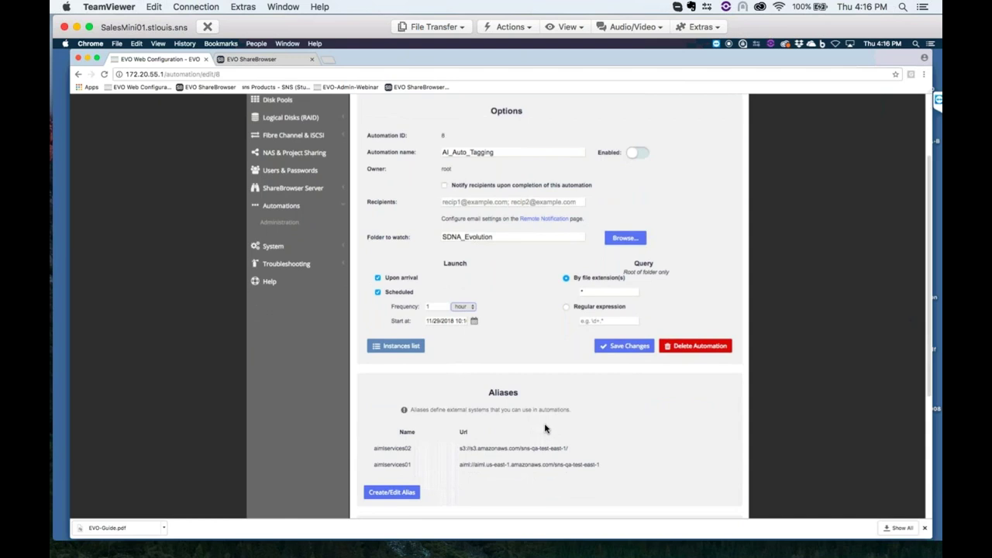
{"action": "scroll", "coordinate": [545, 428], "scroll_direction": "down", "scroll_amount": 1}
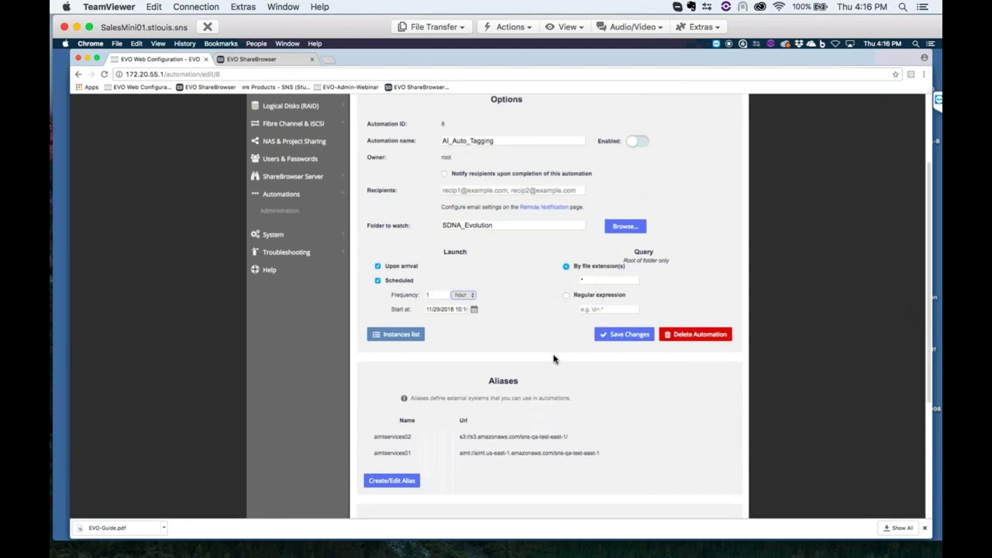
{"action": "scroll", "coordinate": [553, 359], "scroll_direction": "down", "scroll_amount": 5}
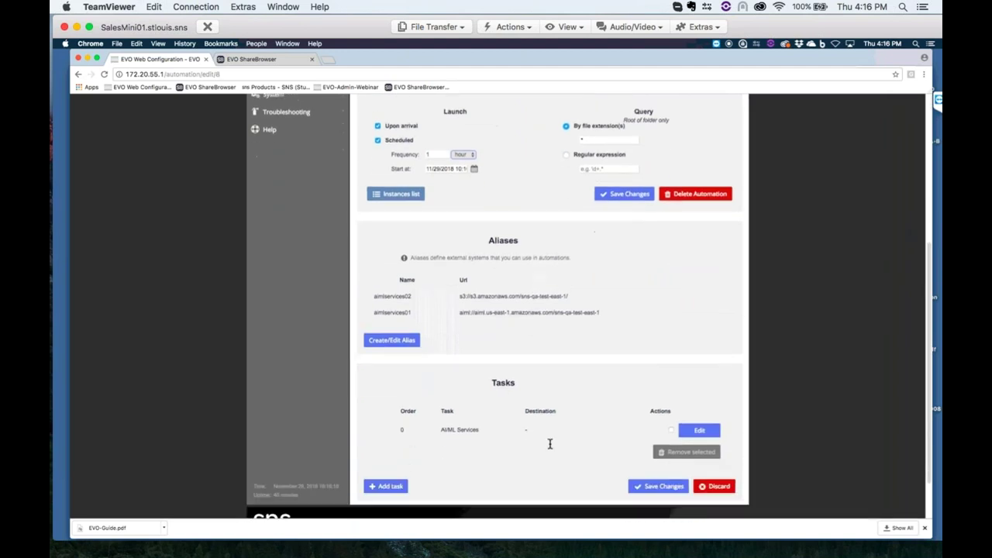
{"action": "triple_click", "coordinate": [467, 432]}
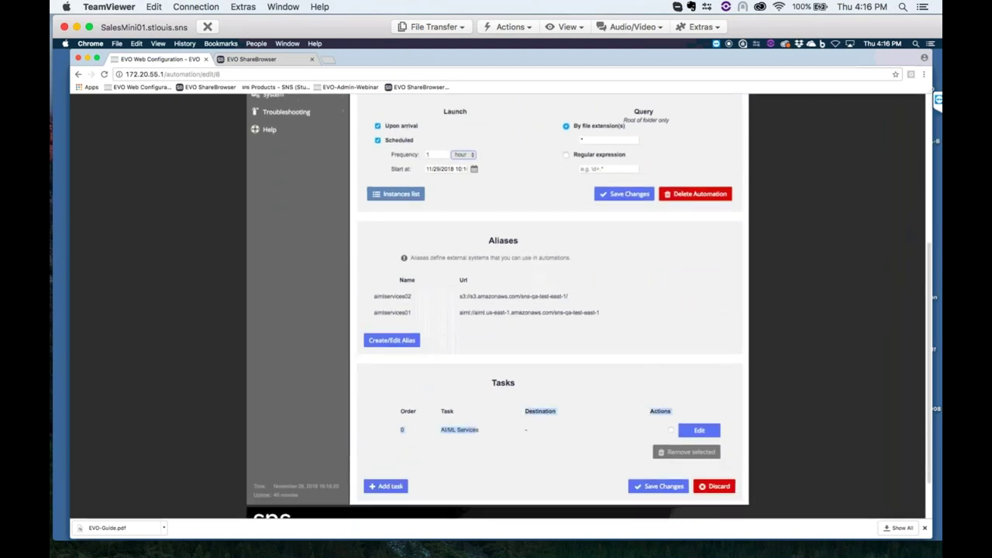
{"action": "left_click", "coordinate": [408, 433]}
{"action": "left_click", "coordinate": [671, 431]}
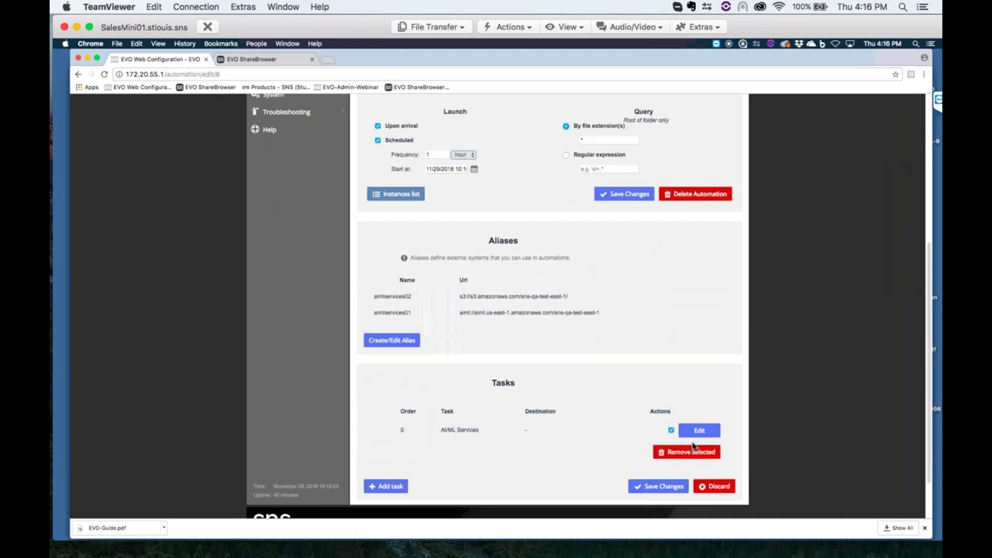
{"action": "left_click", "coordinate": [686, 452]}
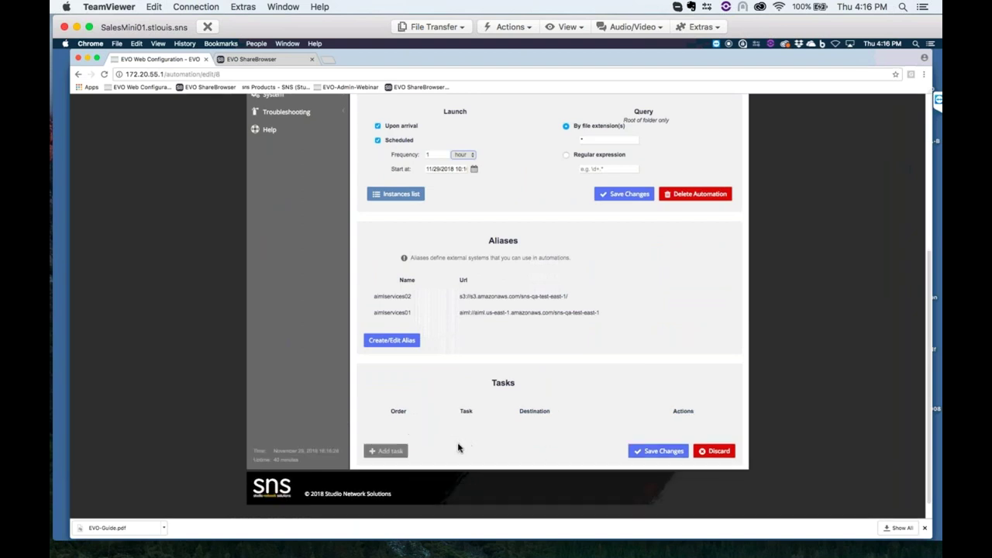
- Enable the AI_Auto_Tagging automation and reload its edit page
{"action": "scroll", "coordinate": [529, 403], "scroll_direction": "up", "scroll_amount": 3}
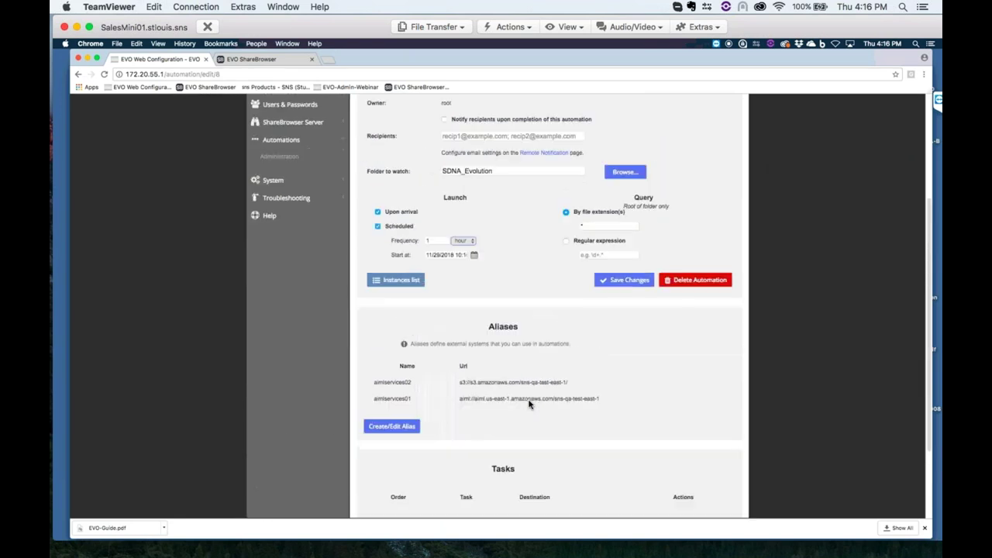
{"action": "scroll", "coordinate": [605, 242], "scroll_direction": "up", "scroll_amount": 2}
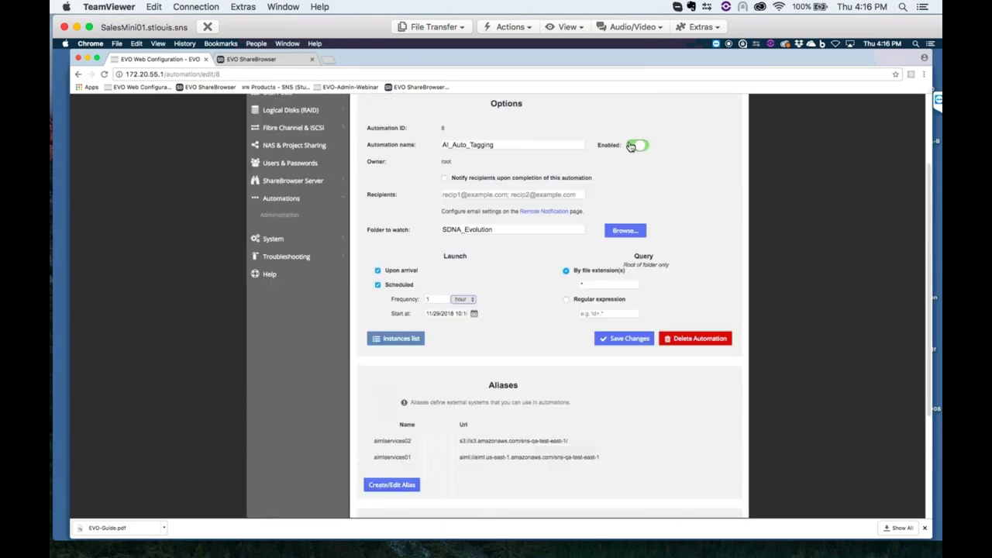
{"action": "scroll", "coordinate": [482, 377], "scroll_direction": "down", "scroll_amount": 5}
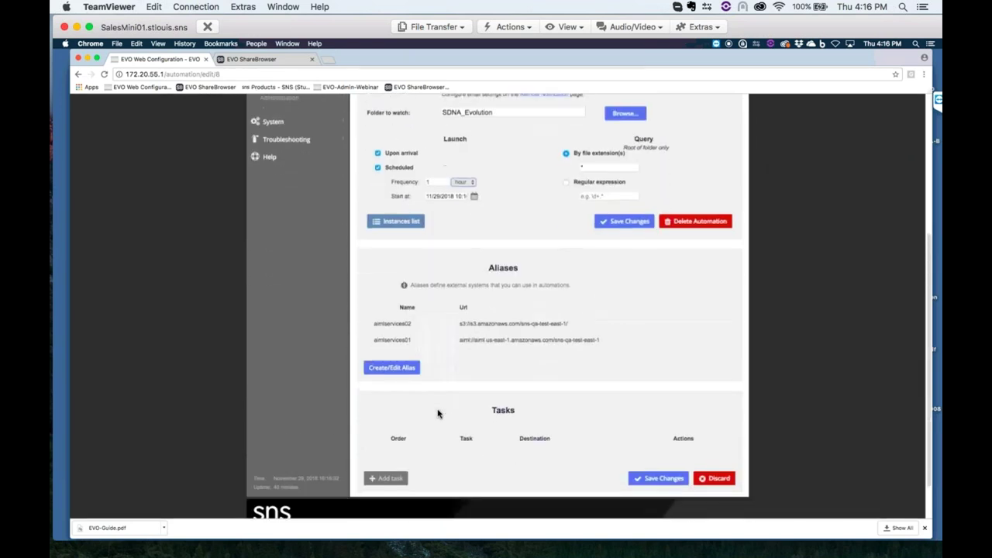
{"action": "left_click", "coordinate": [104, 74]}
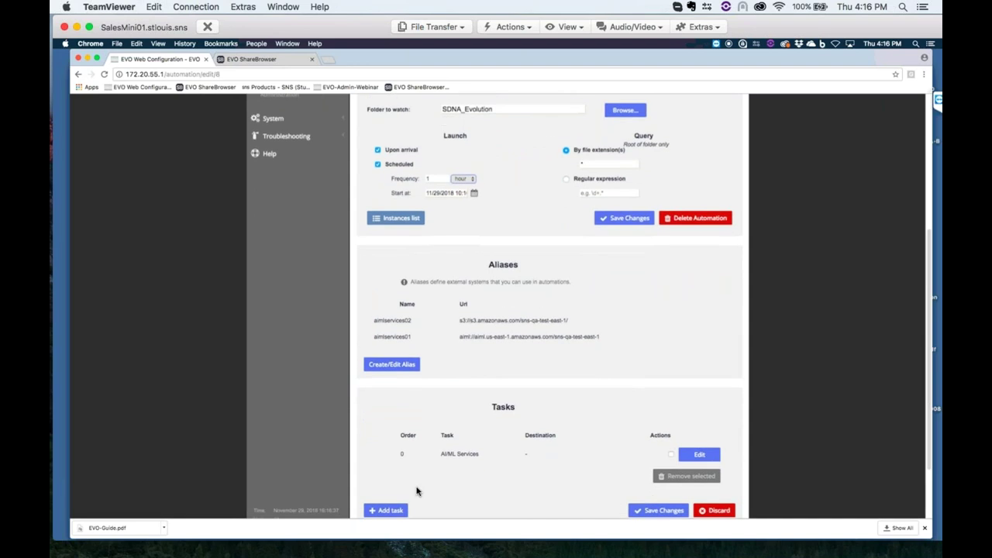
- Add a new task to the AI_Auto_Tagging automation and set its type to Transcode
{"action": "left_click", "coordinate": [385, 510]}
{"action": "left_click", "coordinate": [445, 220]}
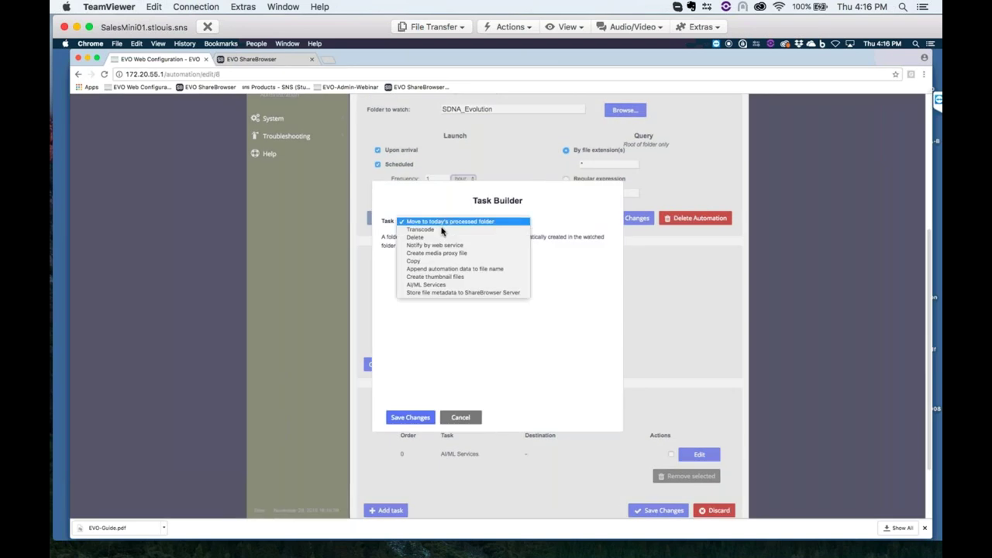
{"action": "key", "text": "Escape"}
{"action": "key", "text": "Down"}
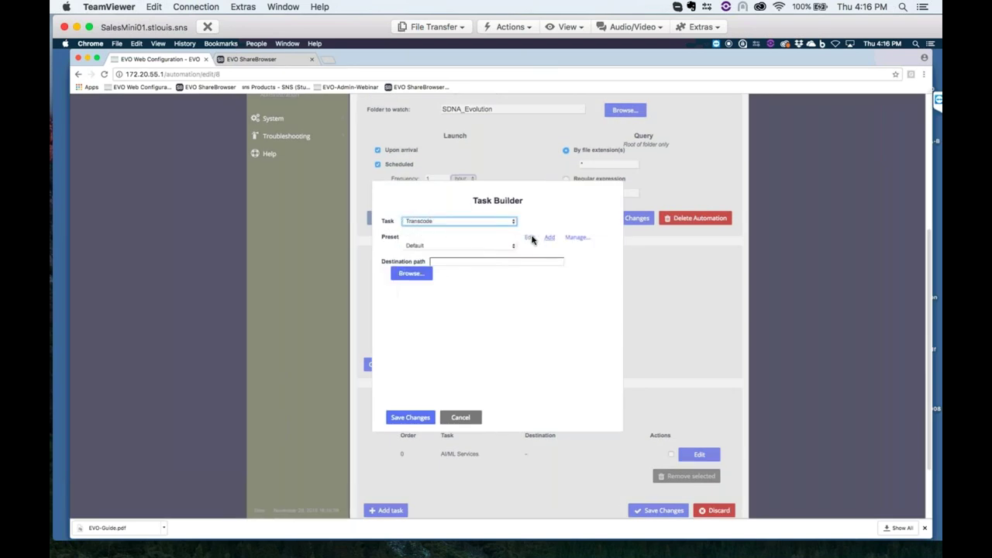
- Review the arguments of the transcode task's Default preset and save the preset
{"action": "left_click", "coordinate": [532, 241]}
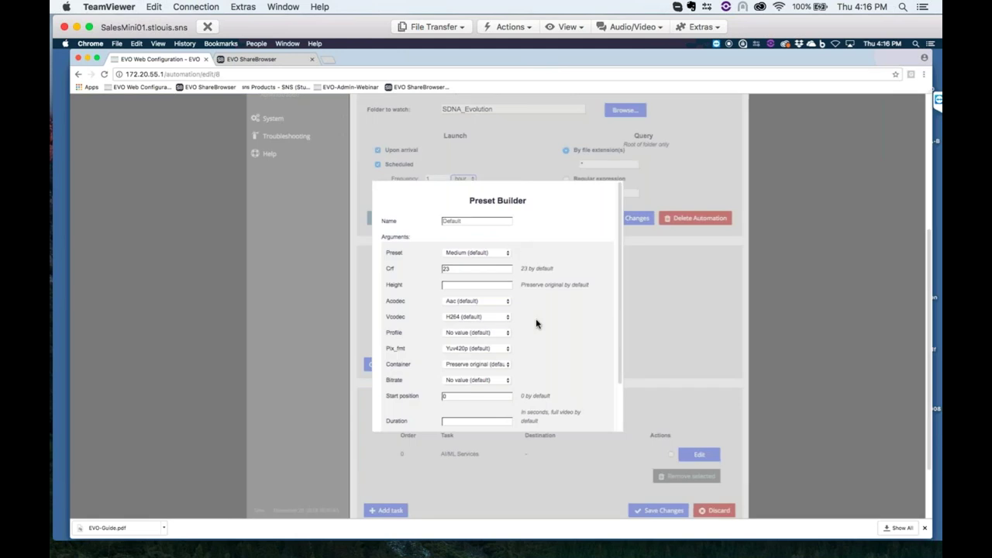
{"action": "scroll", "coordinate": [537, 324], "scroll_direction": "down", "scroll_amount": 2}
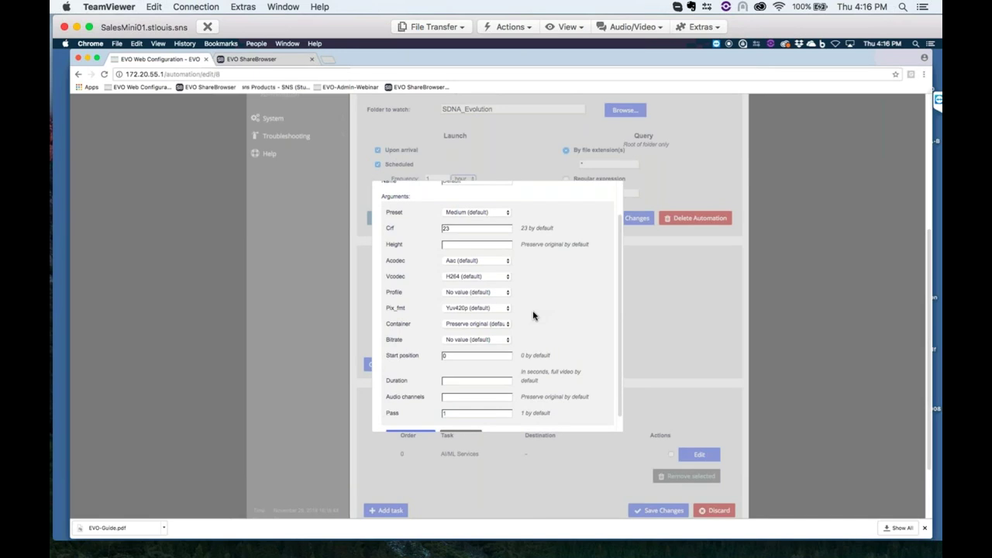
{"action": "scroll", "coordinate": [534, 316], "scroll_direction": "down", "scroll_amount": 1}
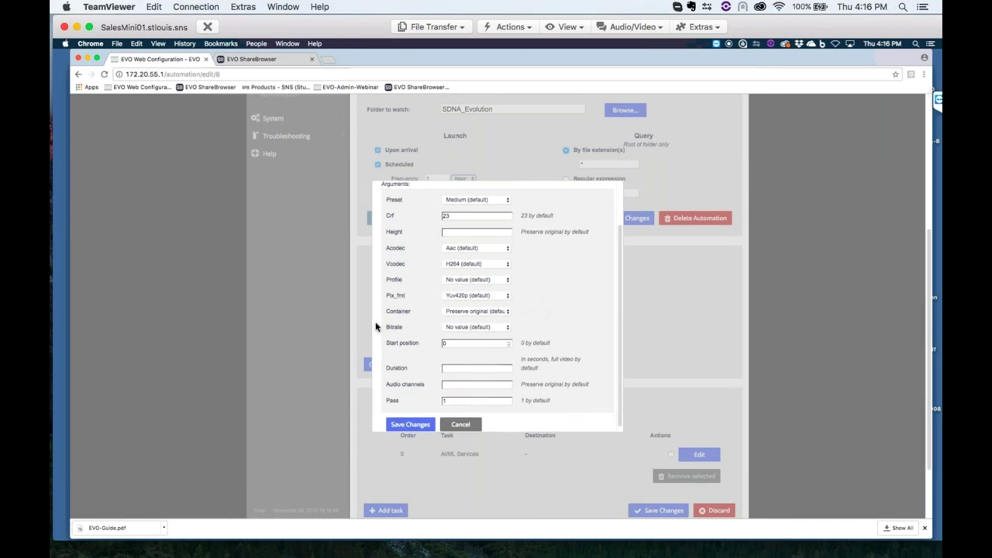
{"action": "left_click", "coordinate": [410, 424]}
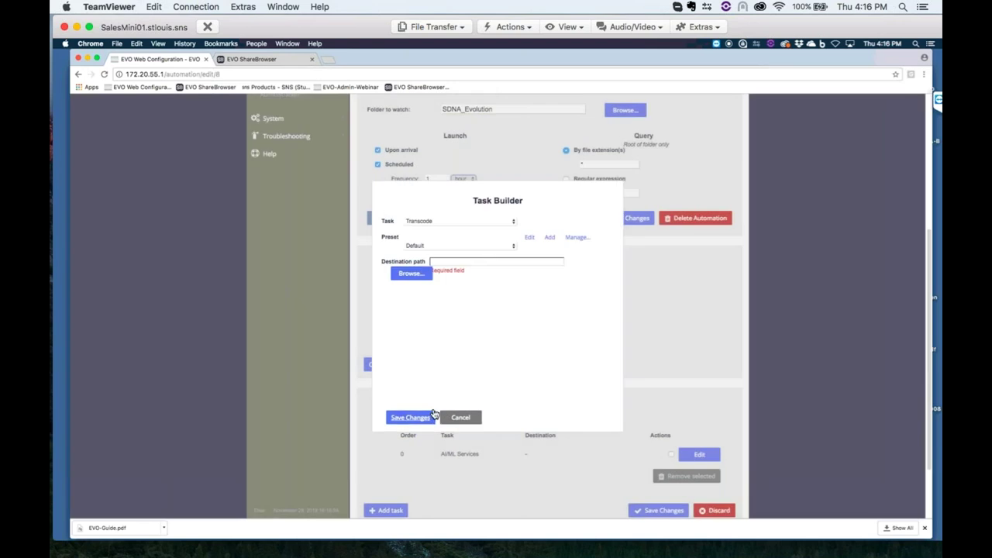
- Set the transcode task's destination path to the Proxies folder and save the task
{"action": "left_click", "coordinate": [458, 262]}
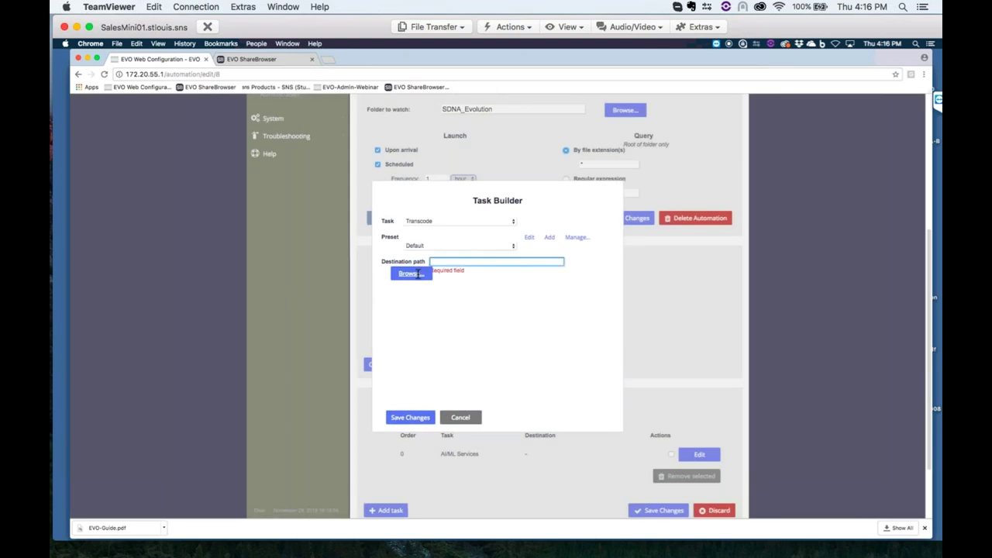
{"action": "left_click", "coordinate": [411, 273]}
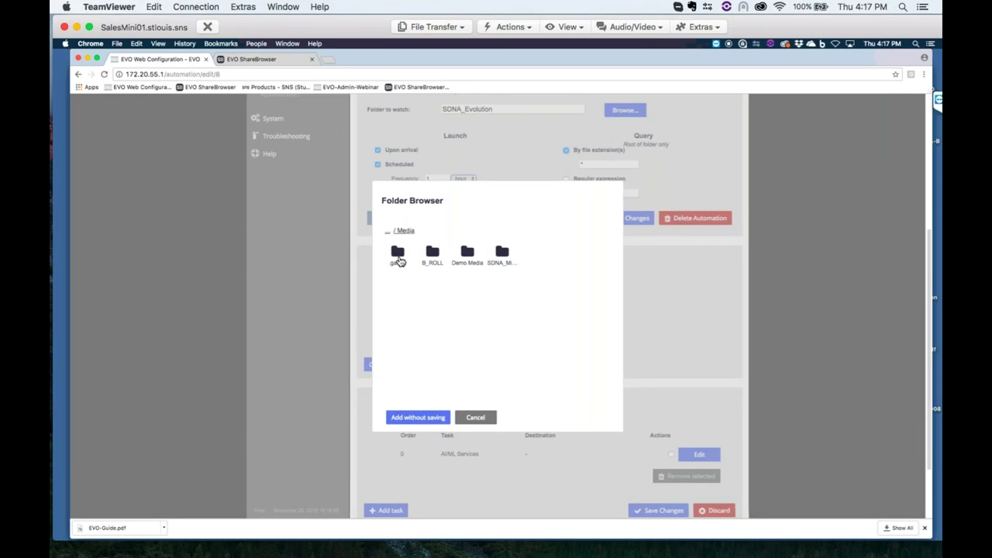
{"action": "left_click", "coordinate": [388, 233]}
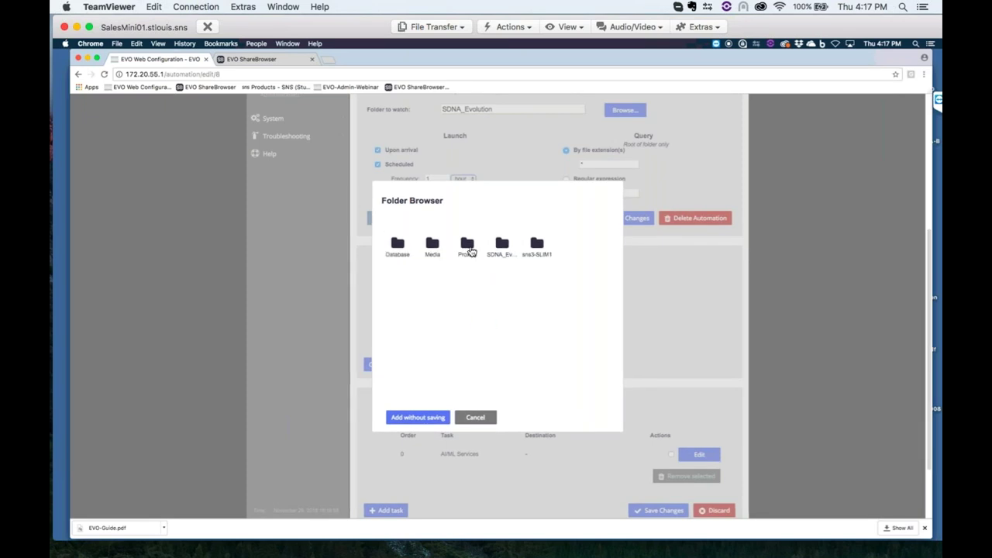
{"action": "left_click", "coordinate": [469, 251]}
{"action": "scroll", "coordinate": [538, 159], "scroll_direction": "down", "scroll_amount": 2}
{"action": "scroll", "coordinate": [392, 416], "scroll_direction": "down", "scroll_amount": 10}
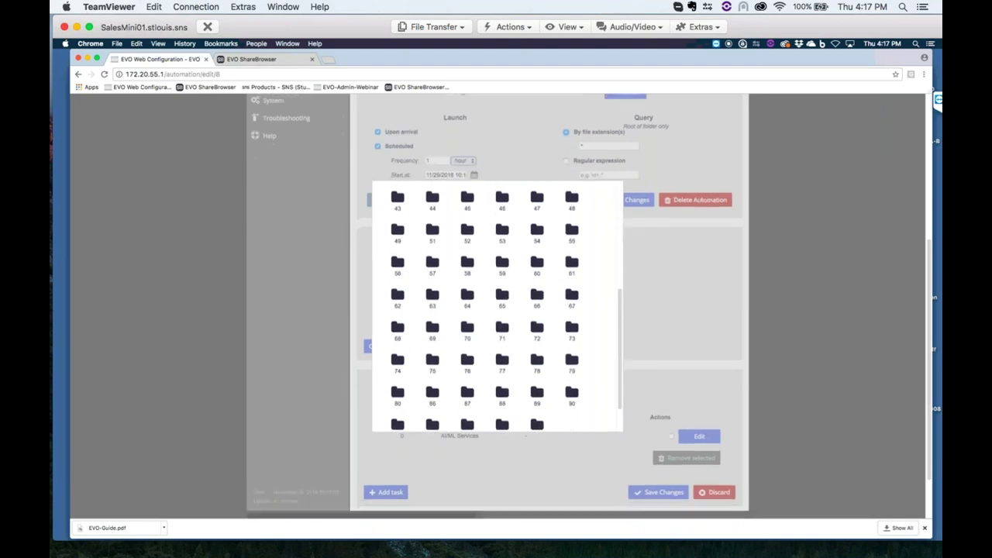
{"action": "left_click", "coordinate": [397, 419]}
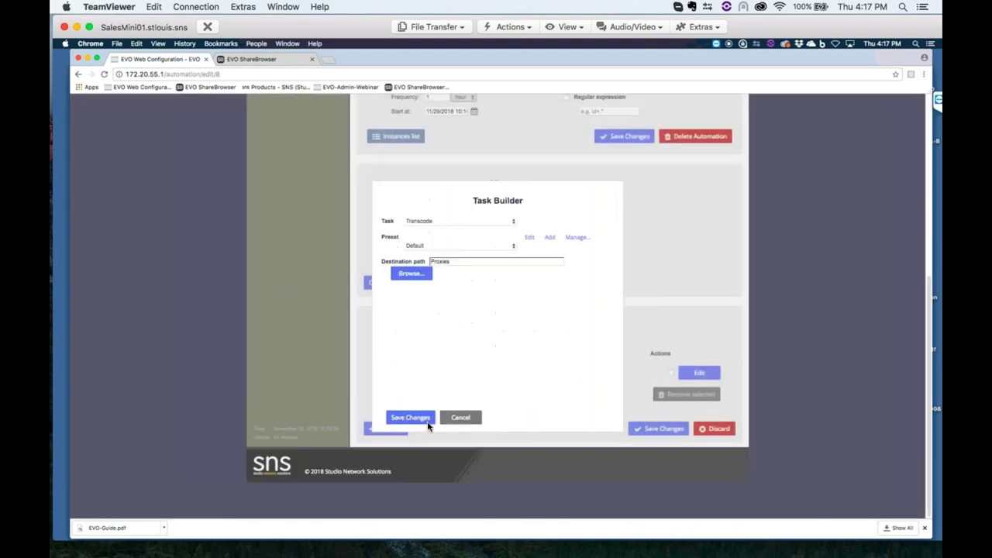
{"action": "left_click", "coordinate": [409, 417]}
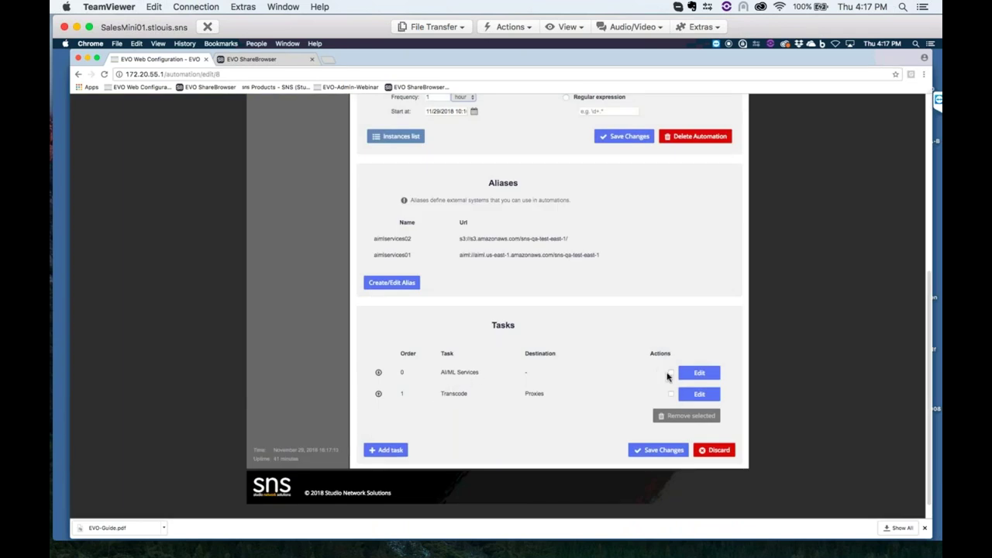
- Open the AI/ML Services task for editing, check the available task types, and save it as AI/ML Services
{"action": "left_click", "coordinate": [670, 373]}
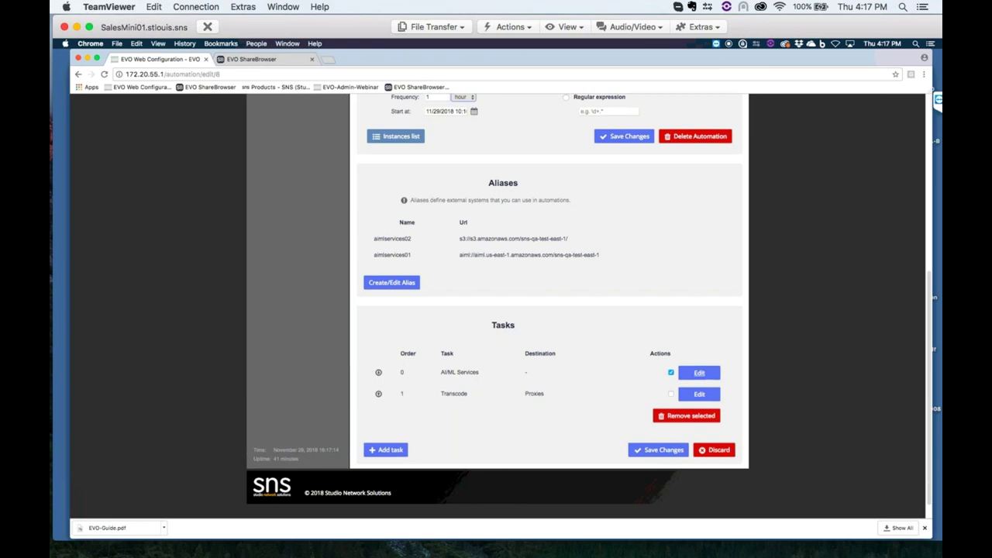
{"action": "left_click", "coordinate": [699, 373]}
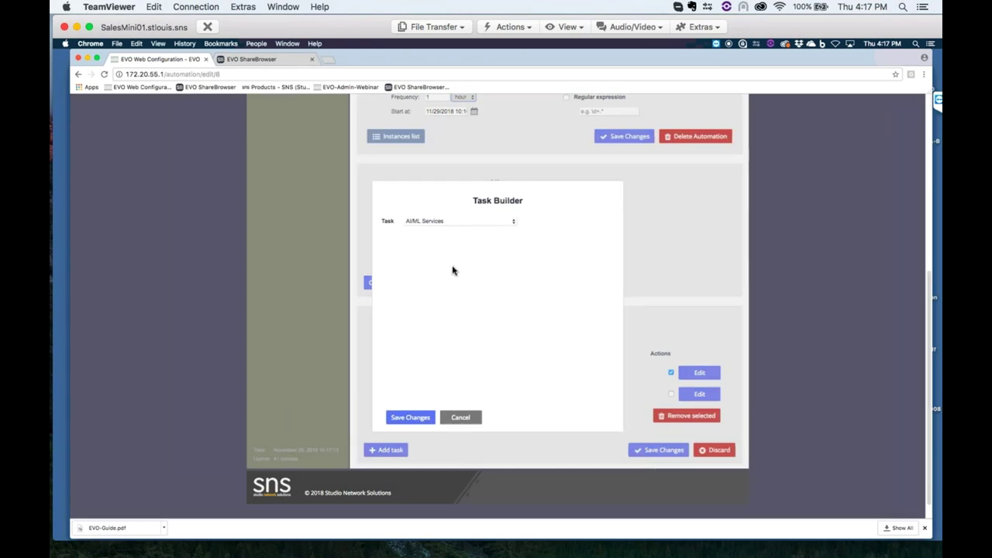
{"action": "left_click", "coordinate": [437, 223]}
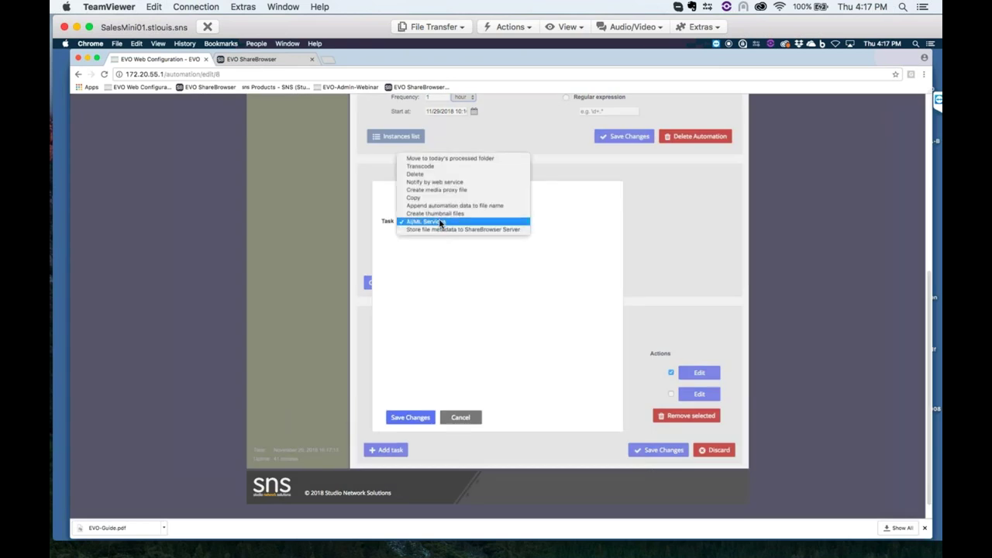
{"action": "left_click", "coordinate": [520, 344]}
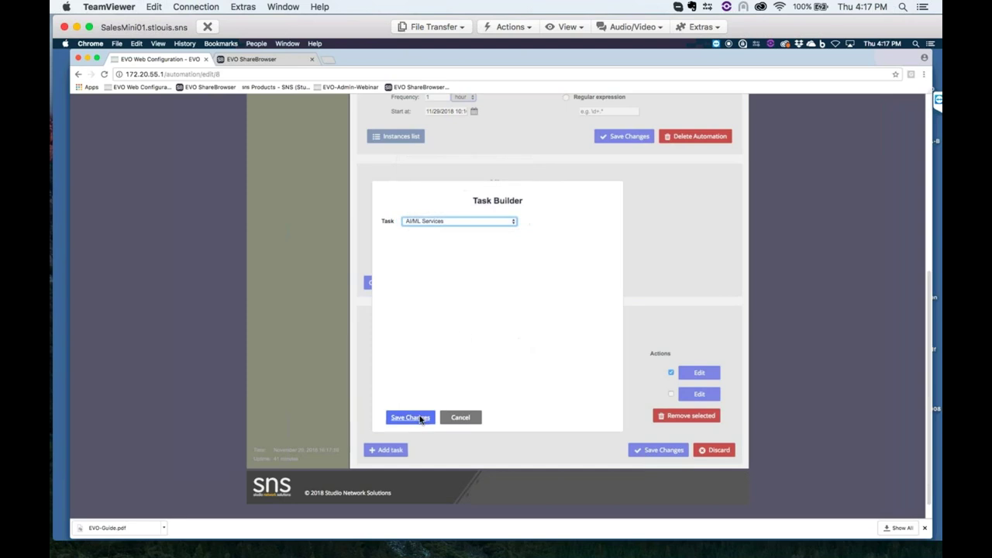
{"action": "left_click", "coordinate": [410, 417]}
- Switch to EVO ShareBrowser and search for "swim"
{"action": "scroll", "coordinate": [523, 391], "scroll_direction": "up", "scroll_amount": 1}
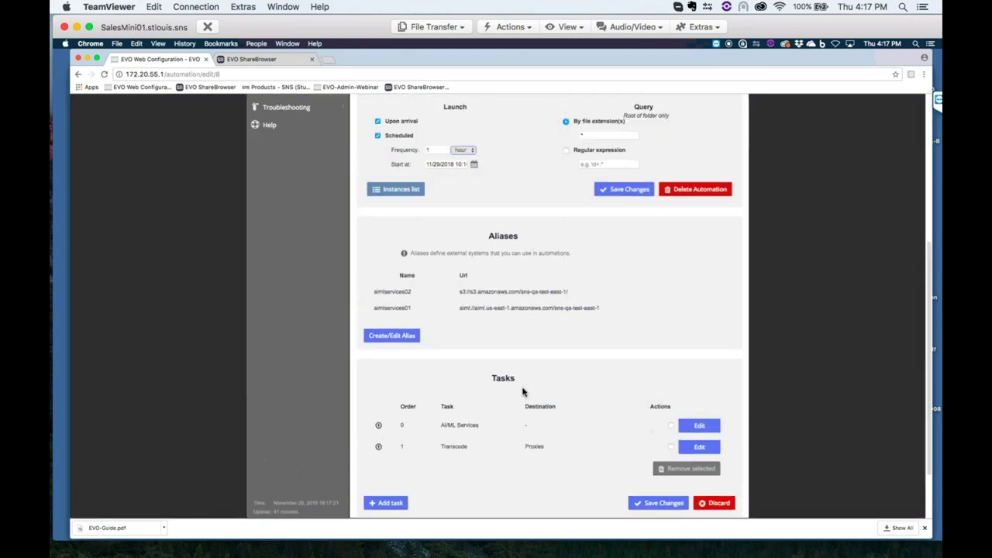
{"action": "scroll", "coordinate": [522, 391], "scroll_direction": "up", "scroll_amount": 6}
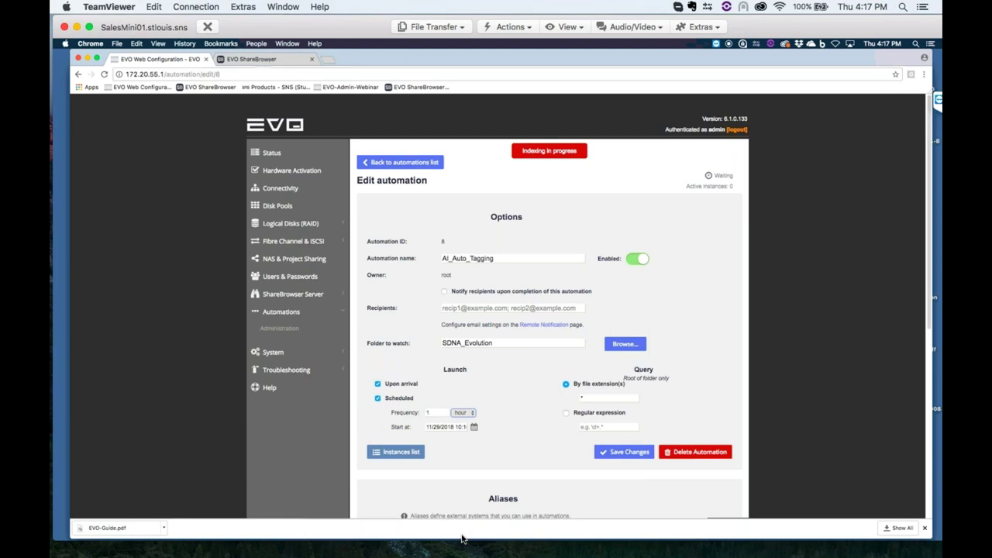
{"action": "scroll", "coordinate": [453, 537], "scroll_direction": "down", "scroll_amount": 1}
{"action": "mouse_move", "coordinate": [464, 540]}
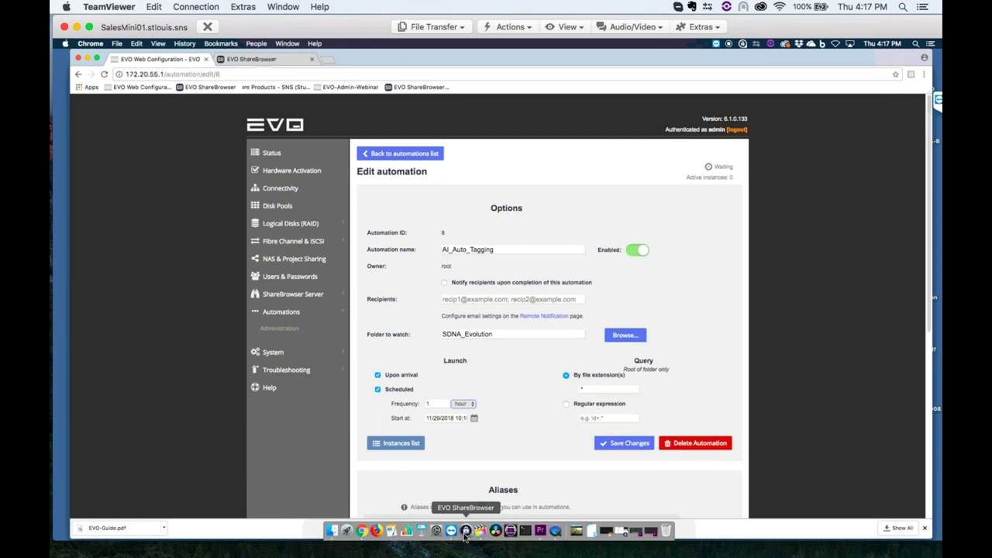
{"action": "left_click", "coordinate": [465, 531]}
{"action": "left_click", "coordinate": [478, 75]}
{"action": "type", "text": "swim"}
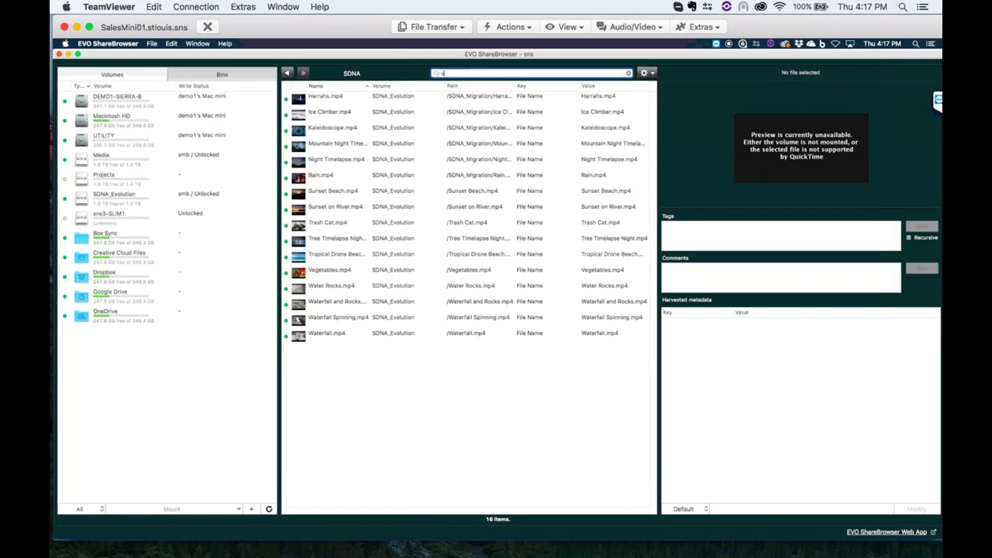
{"action": "key", "text": "Return"}
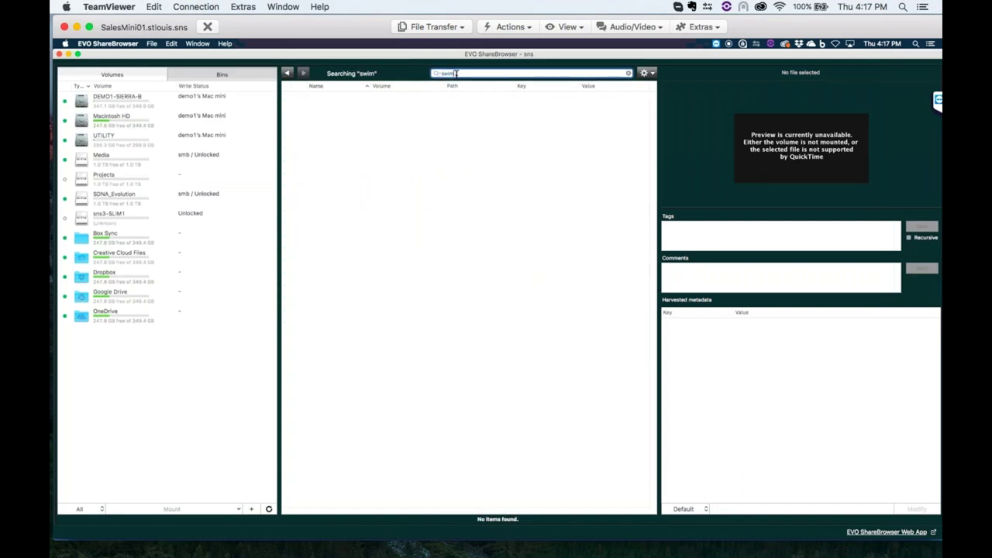
- Open the SDNA_Evolution volume and preview Tropical Drone Beach.mp4 with its metadata
{"action": "left_click", "coordinate": [106, 200]}
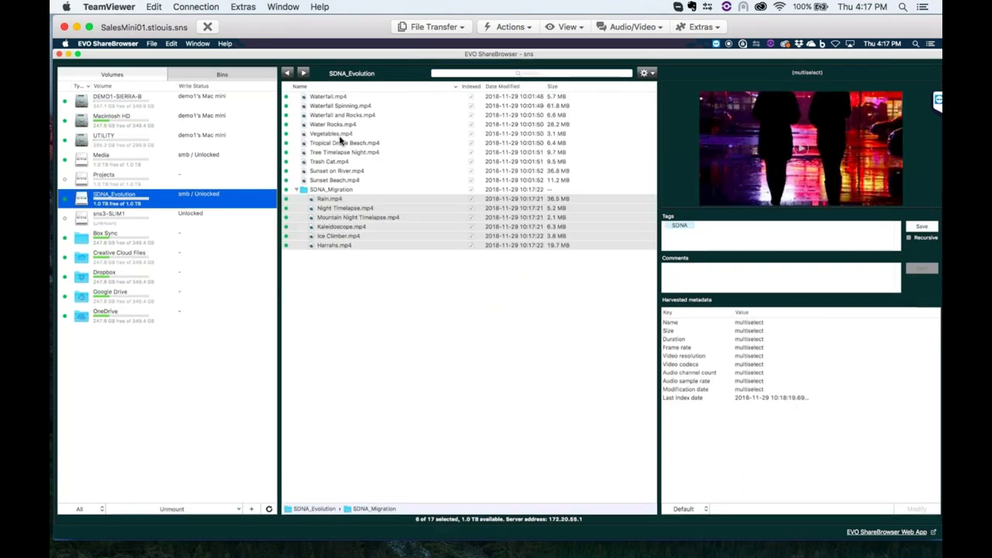
{"action": "left_click", "coordinate": [339, 137]}
{"action": "left_click", "coordinate": [331, 144]}
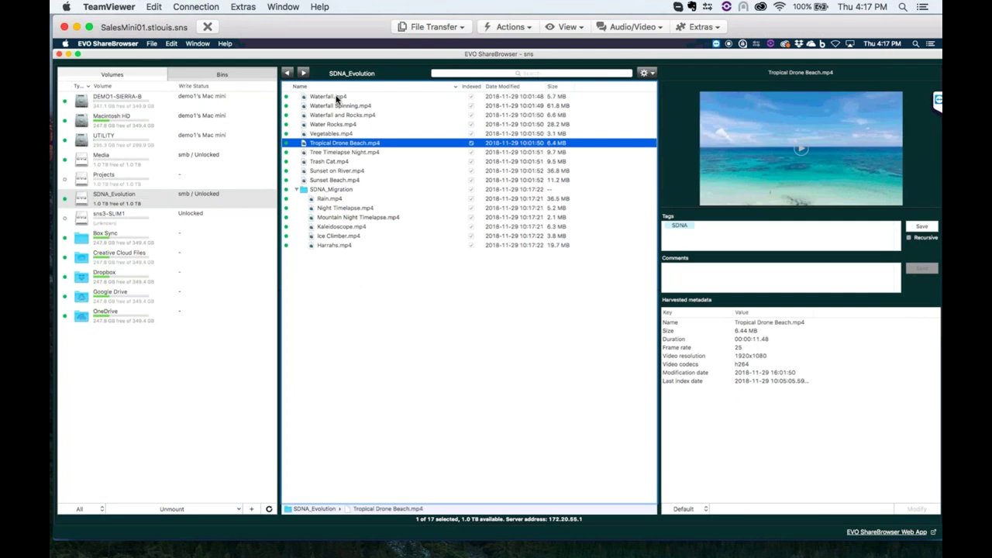
- Search for "diver" and extend the search scope to all volumes
{"action": "left_click", "coordinate": [476, 74]}
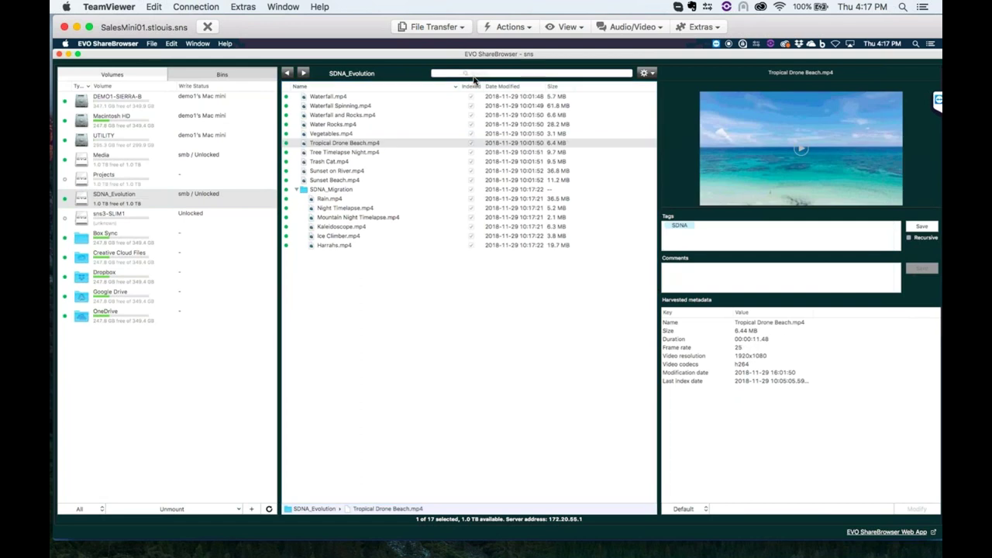
{"action": "key", "text": "Return"}
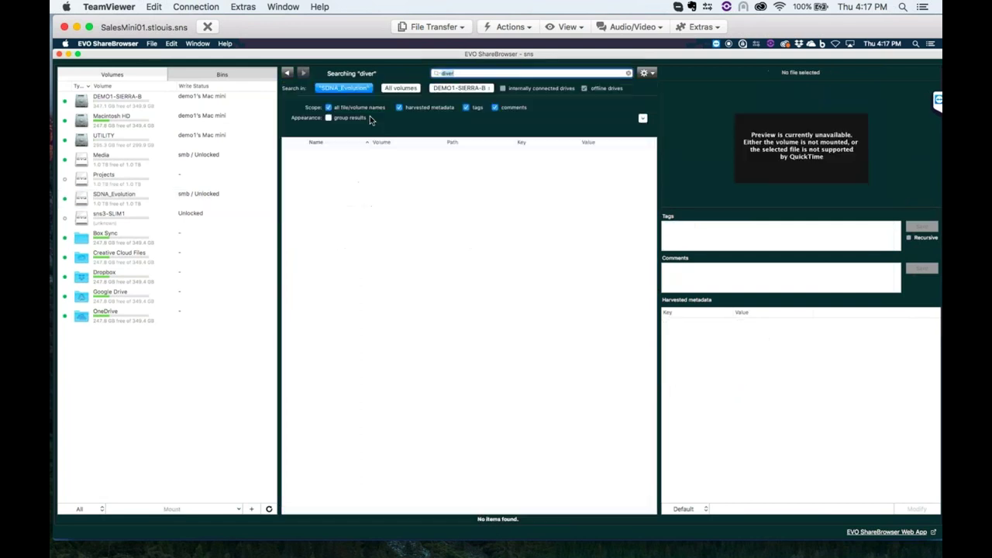
{"action": "left_click", "coordinate": [399, 88]}
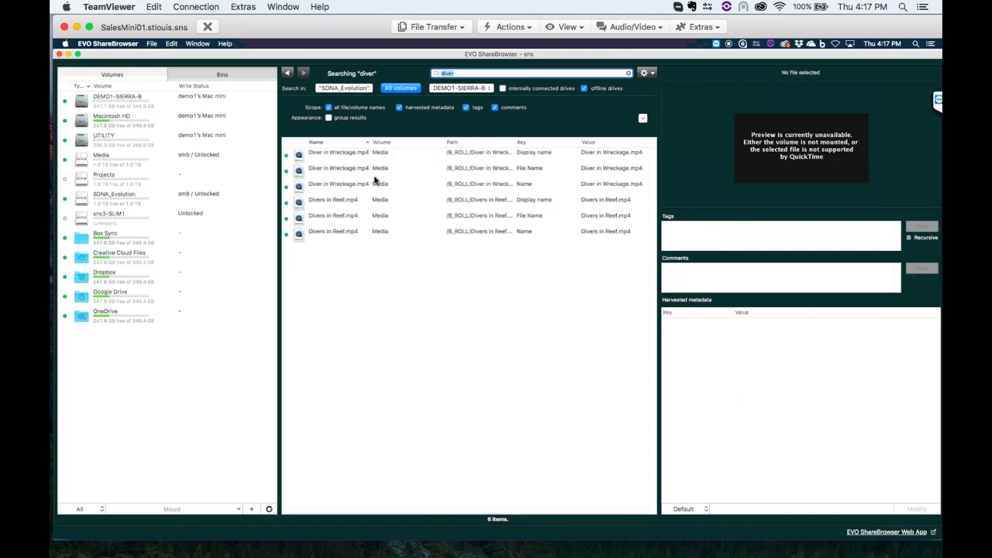
- Review the Diver in Wreckage.mp4 and Divers in Reef.mp4 search results with their previews and tags
{"action": "left_click", "coordinate": [365, 158]}
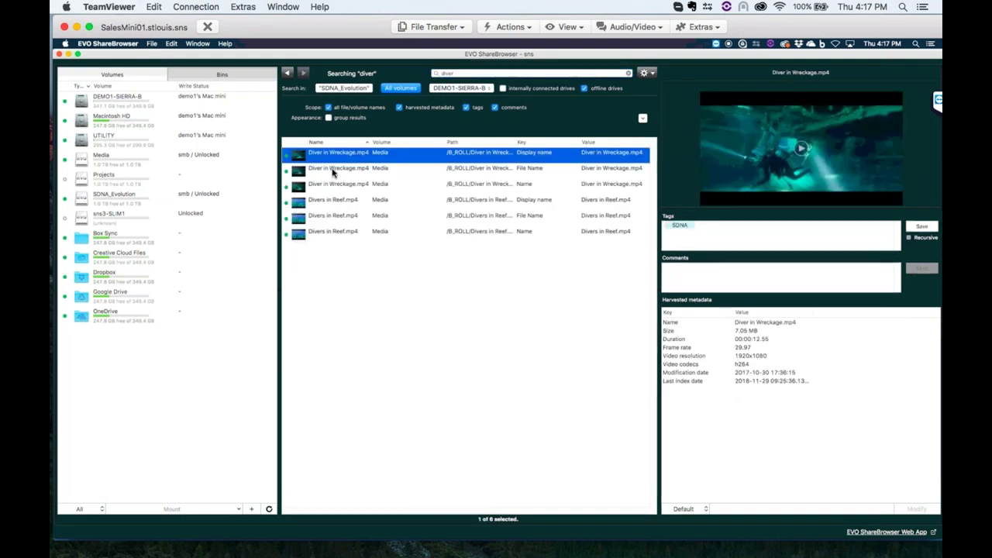
{"action": "left_click", "coordinate": [333, 172]}
{"action": "key", "text": "Down"}
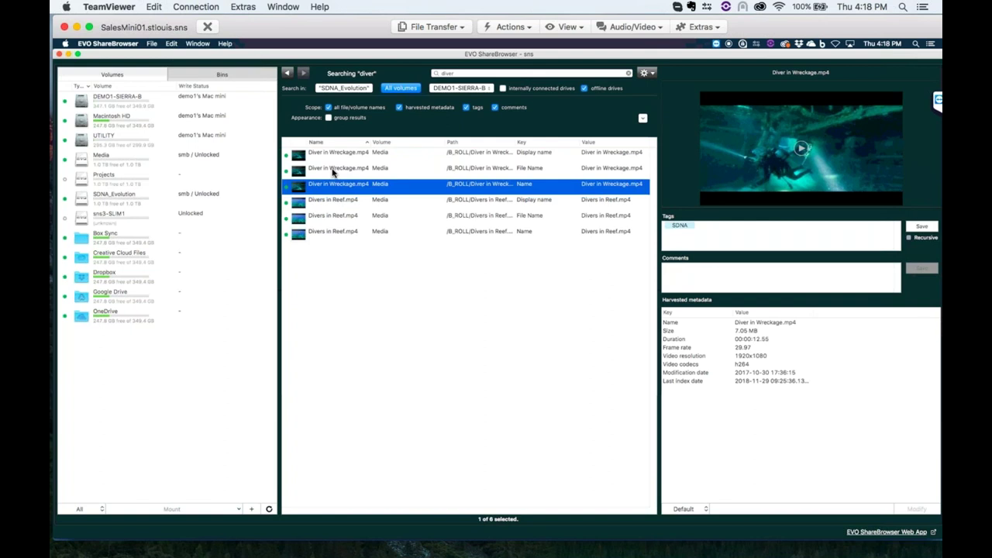
{"action": "key", "text": "Down"}
{"action": "key", "text": "Down"}
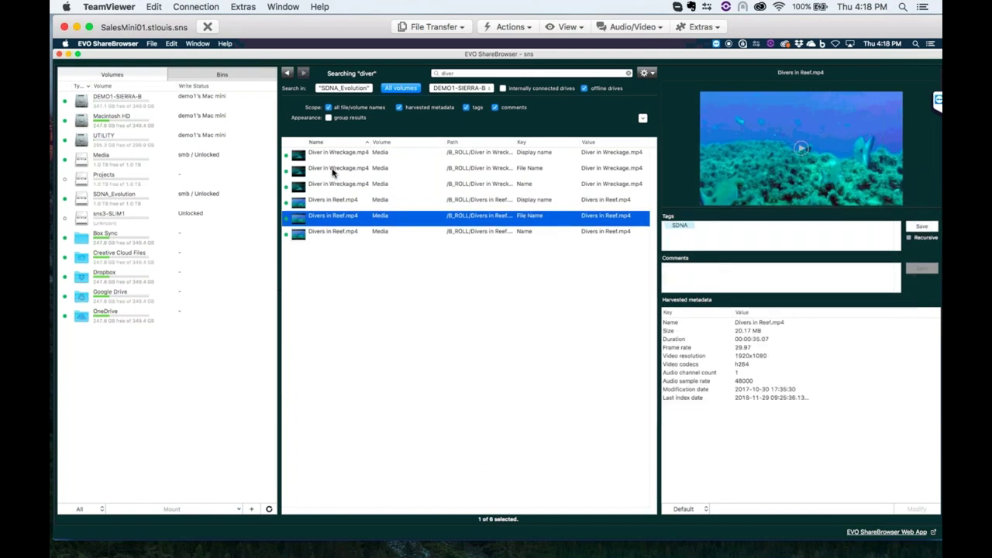
{"action": "key", "text": "Down"}
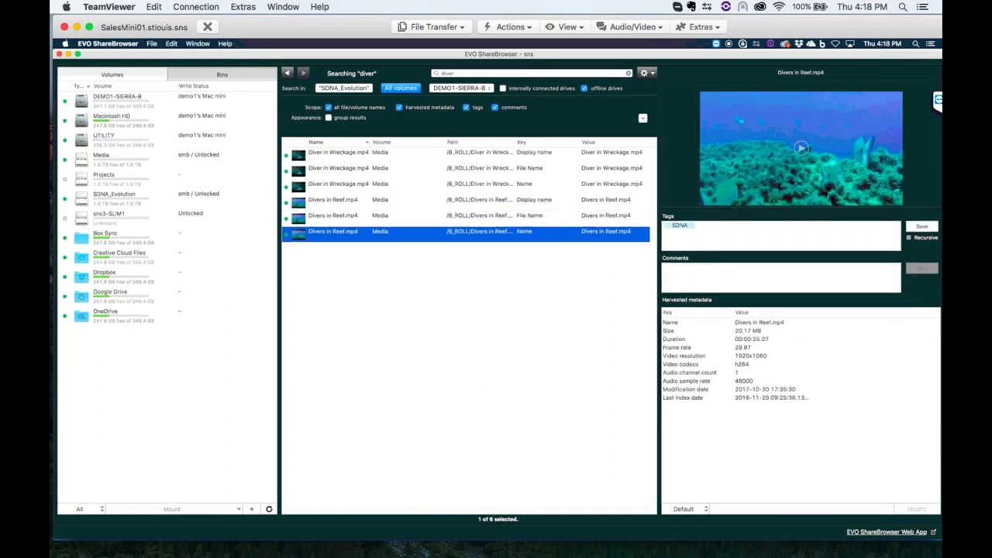
- Switch to the EVO ShareBrowser web app in Google Chrome and show the tags of Mountain Night Timelapse.mp4
{"action": "mouse_move", "coordinate": [381, 541]}
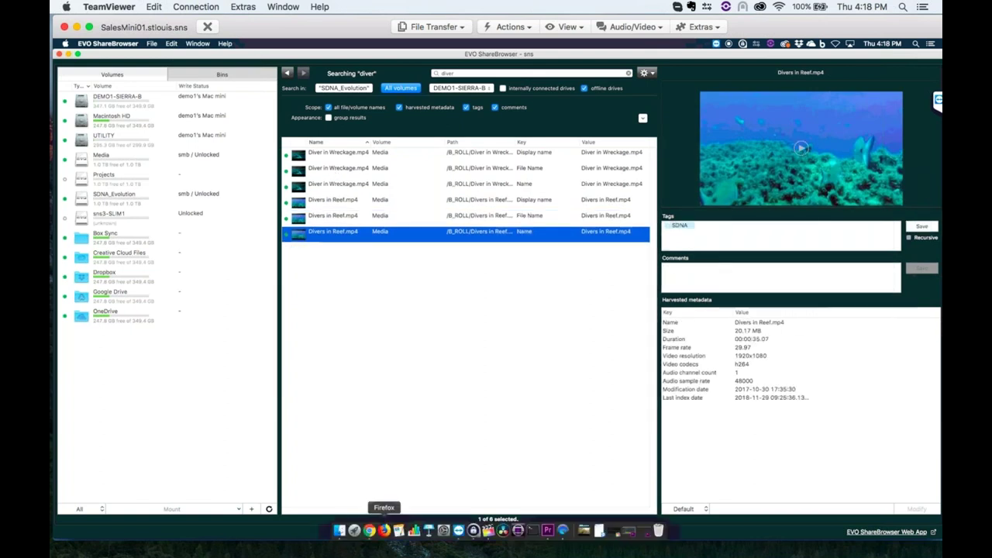
{"action": "left_click", "coordinate": [472, 530]}
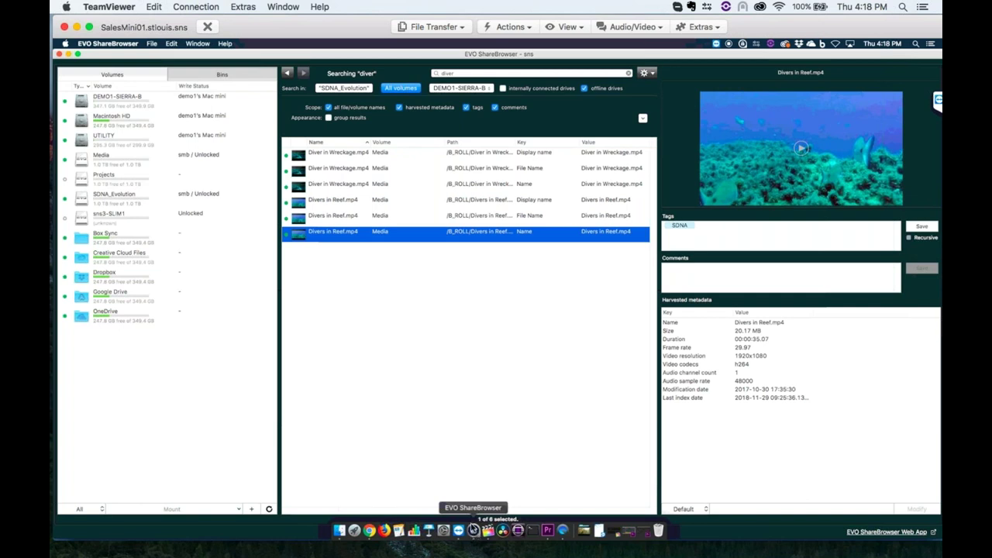
{"action": "left_click", "coordinate": [370, 531]}
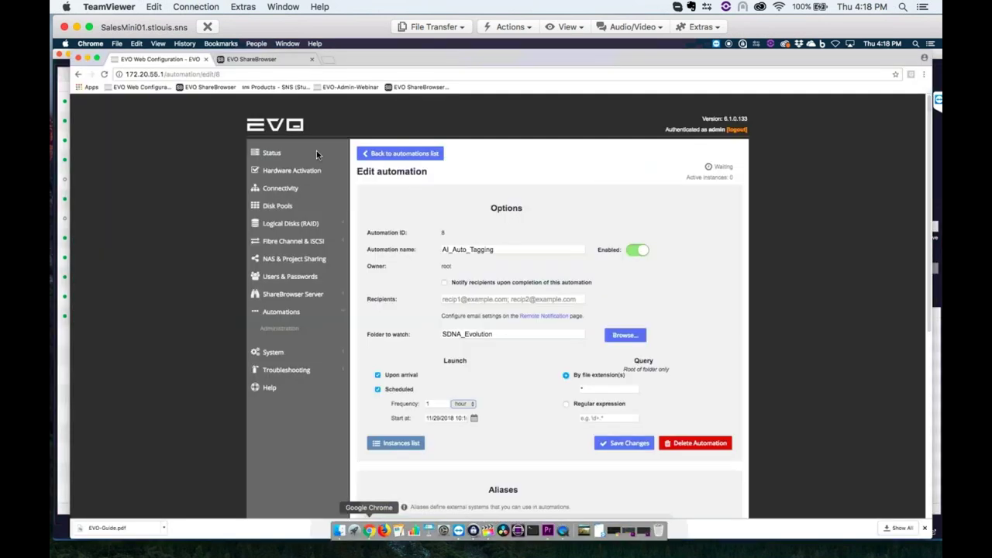
{"action": "key", "text": "ctrl+Tab"}
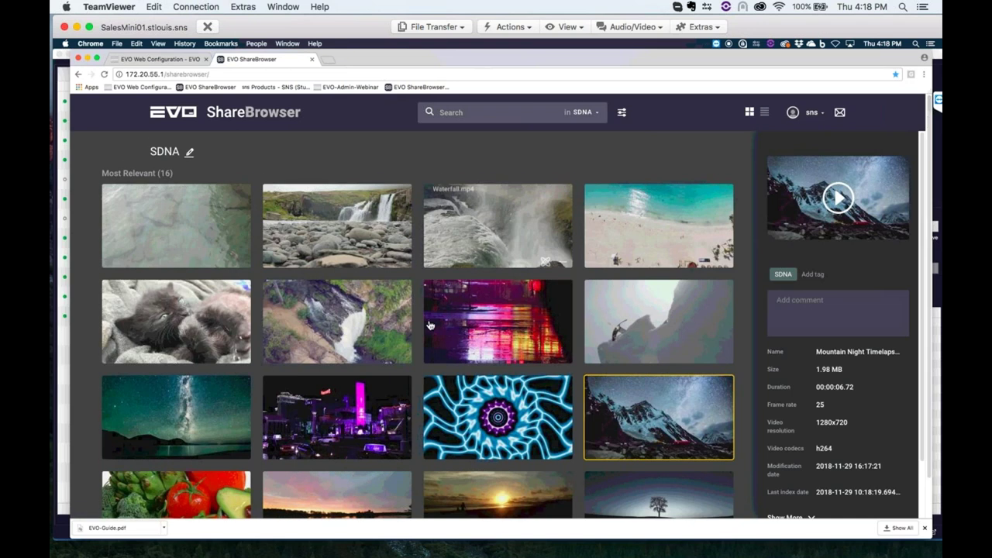
{"action": "scroll", "coordinate": [430, 324], "scroll_direction": "down", "scroll_amount": 1}
{"action": "left_click", "coordinate": [626, 347]}
{"action": "scroll", "coordinate": [626, 347], "scroll_direction": "down", "scroll_amount": 1}
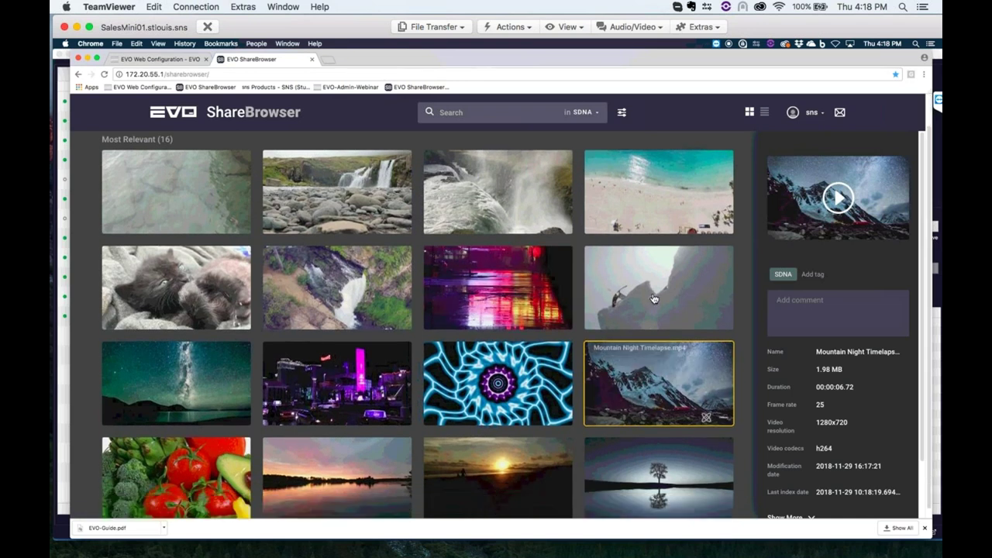
{"action": "left_click", "coordinate": [626, 386]}
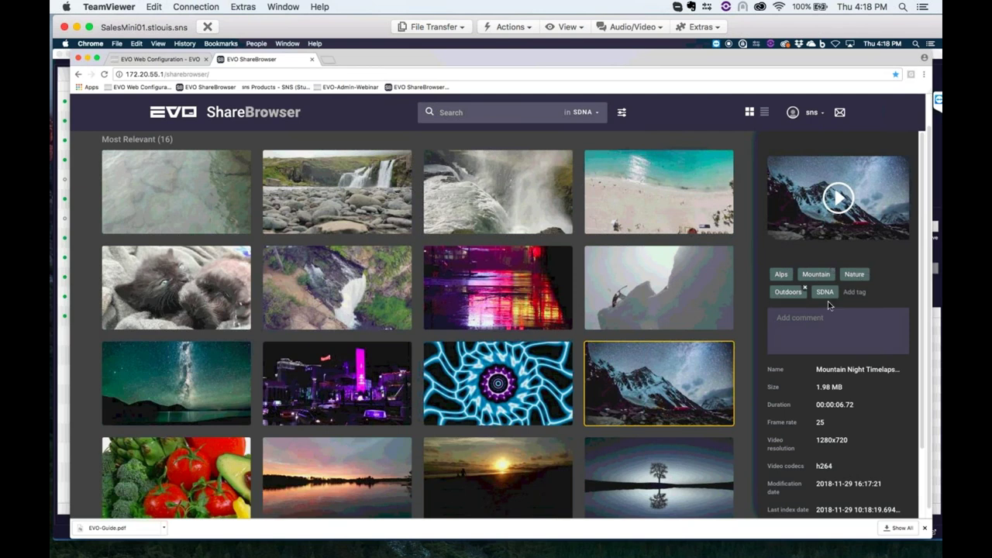
- Play Mountain Night Timelapse.mp4 and add the timecodes 00:00:02, 00:00:04 and 00:00:05 to its comment
{"action": "left_click", "coordinate": [838, 197]}
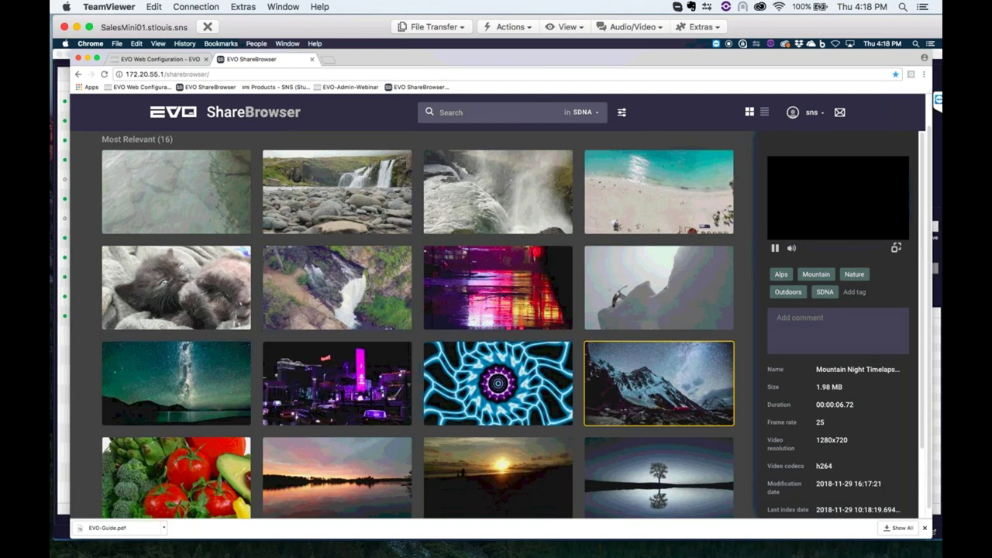
{"action": "left_click", "coordinate": [801, 321]}
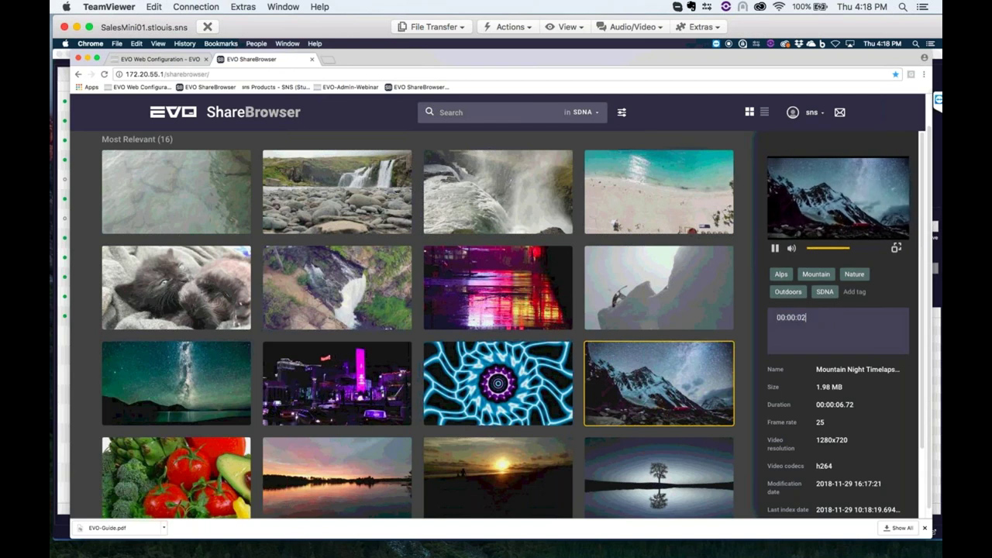
{"action": "key", "text": "Return"}
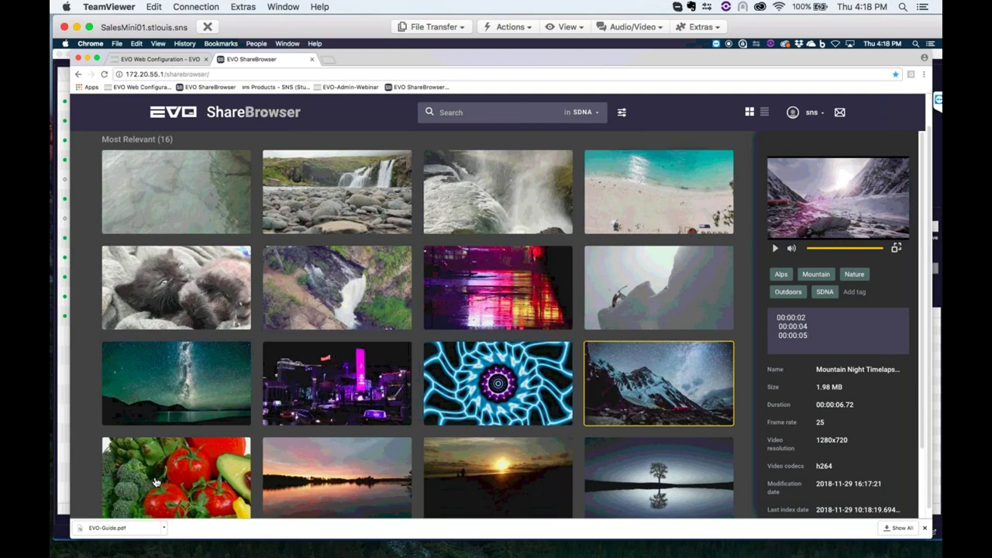
- Create an analysis task for Vegetables.mp4 and view the details of Harrahs.mp4
{"action": "scroll", "coordinate": [243, 362], "scroll_direction": "down", "scroll_amount": 1}
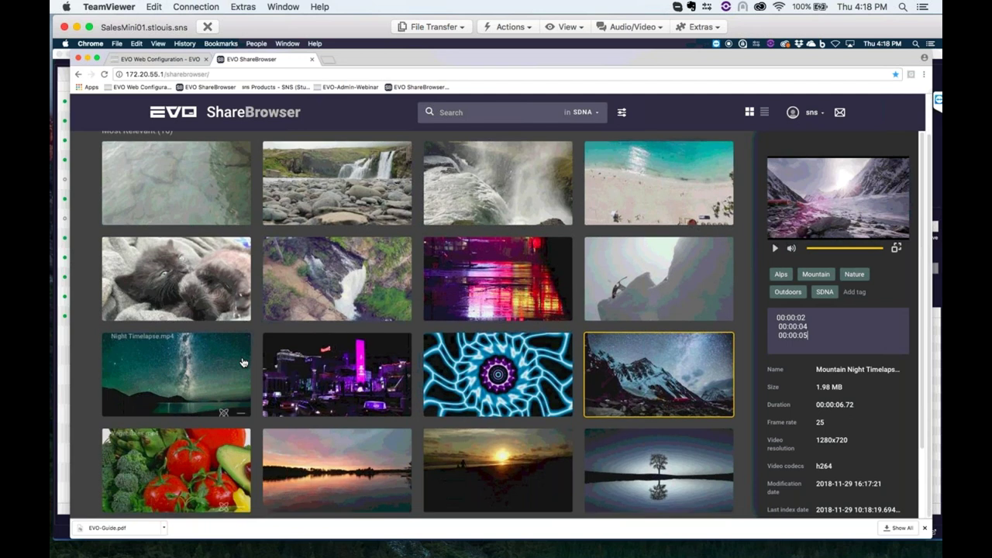
{"action": "left_click", "coordinate": [223, 496]}
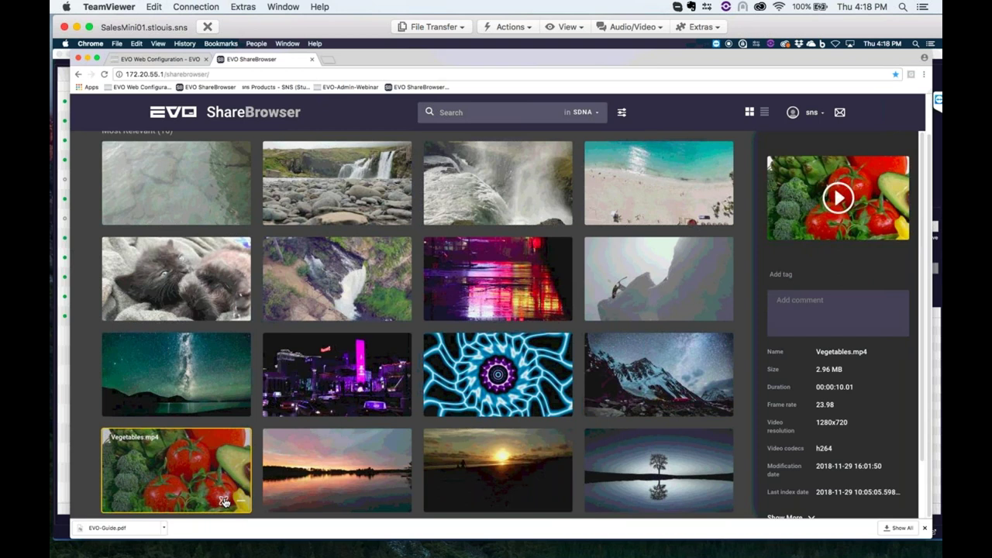
{"action": "left_click", "coordinate": [223, 501]}
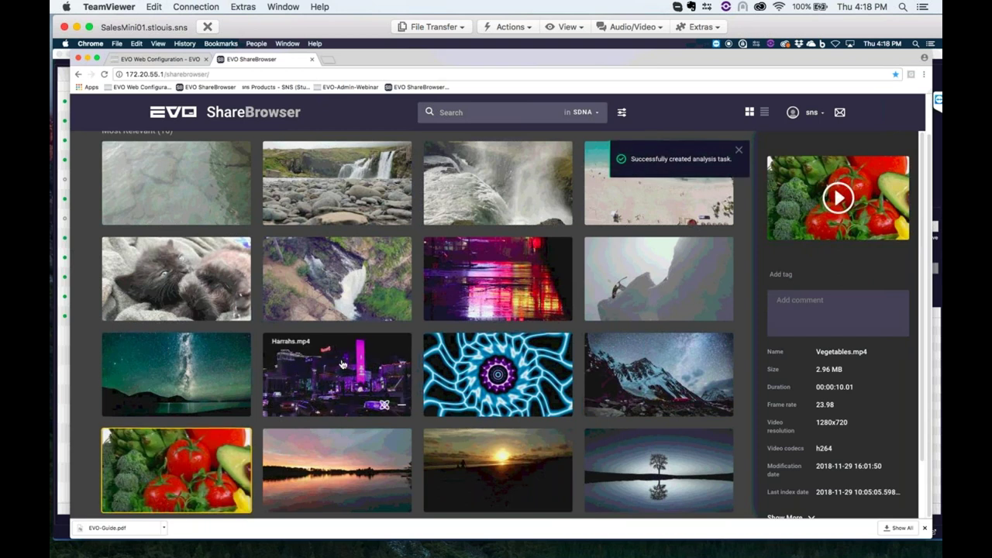
{"action": "left_click", "coordinate": [344, 275]}
{"action": "left_click", "coordinate": [354, 374]}
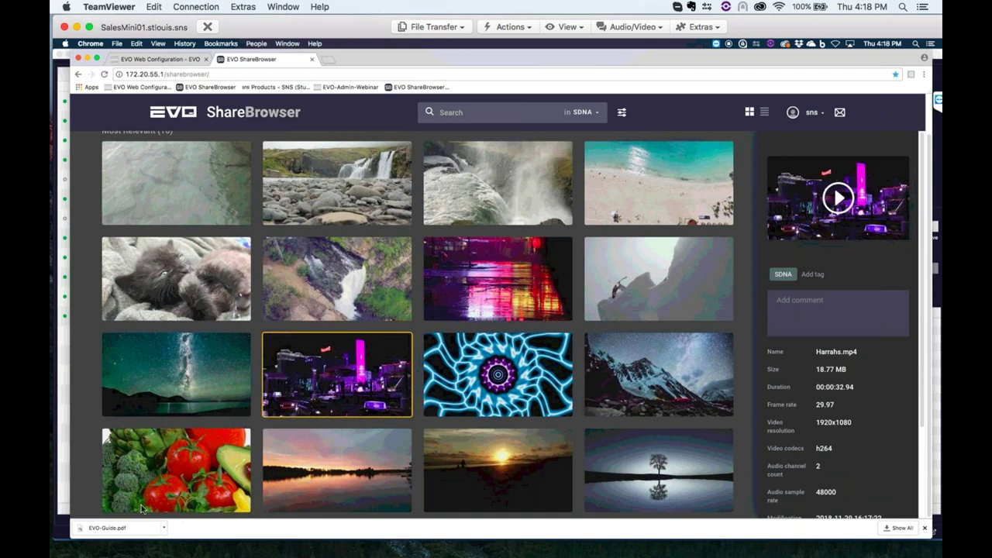
- Switch to Adobe Premiere Pro and set all clips with missing media offline
{"action": "key", "text": "super+Tab"}
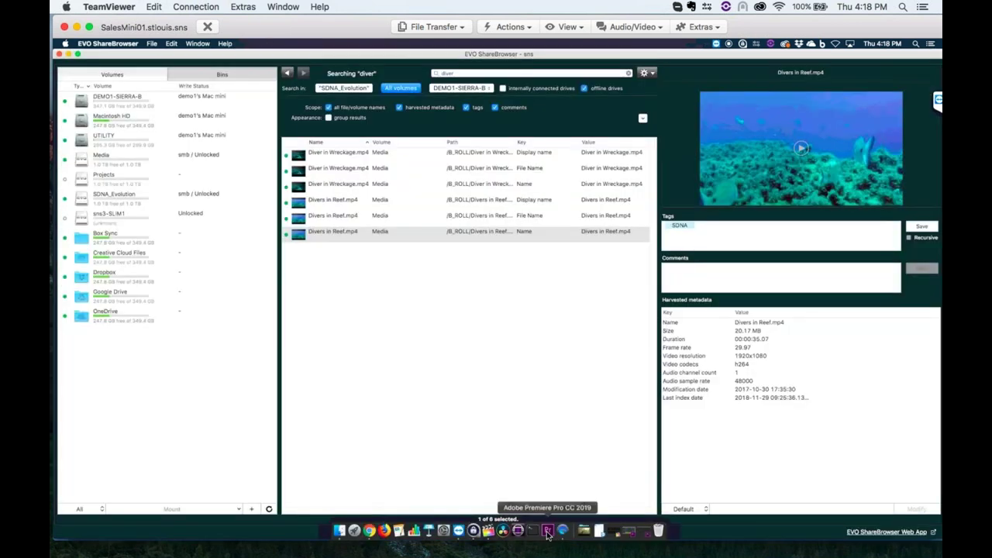
{"action": "left_click", "coordinate": [547, 531]}
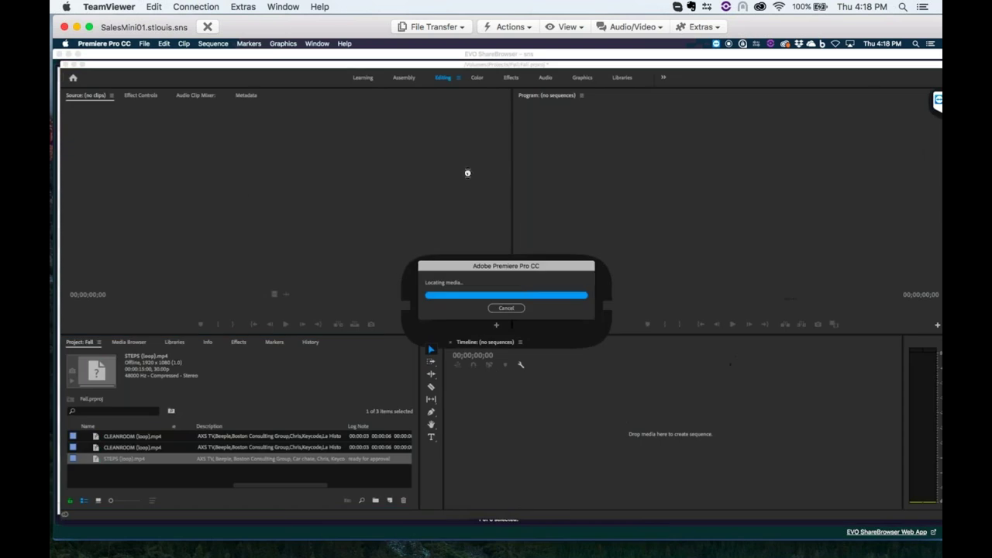
{"action": "left_click", "coordinate": [554, 399]}
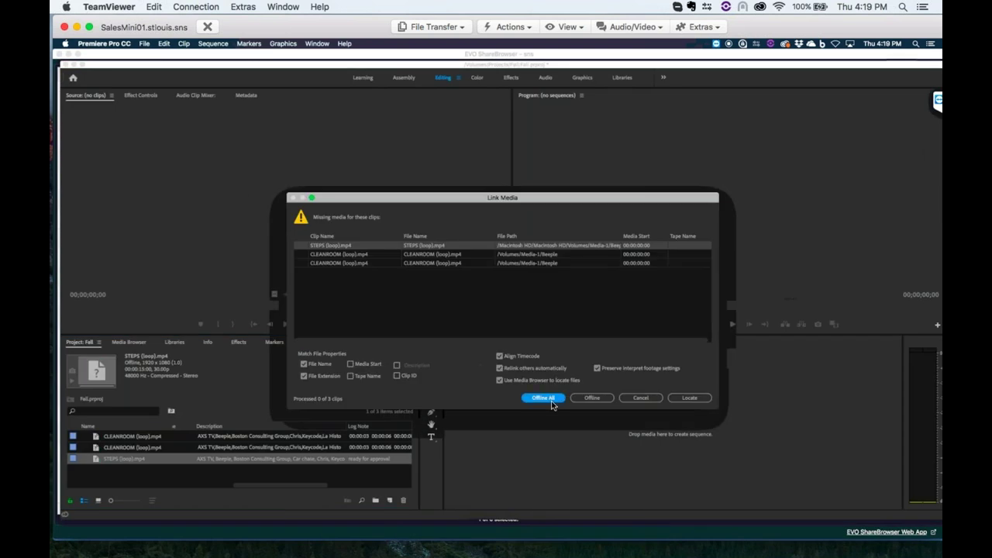
- Delete the offline STEPS and CLEANROOM clips from the Fall project
{"action": "left_click", "coordinate": [241, 463]}
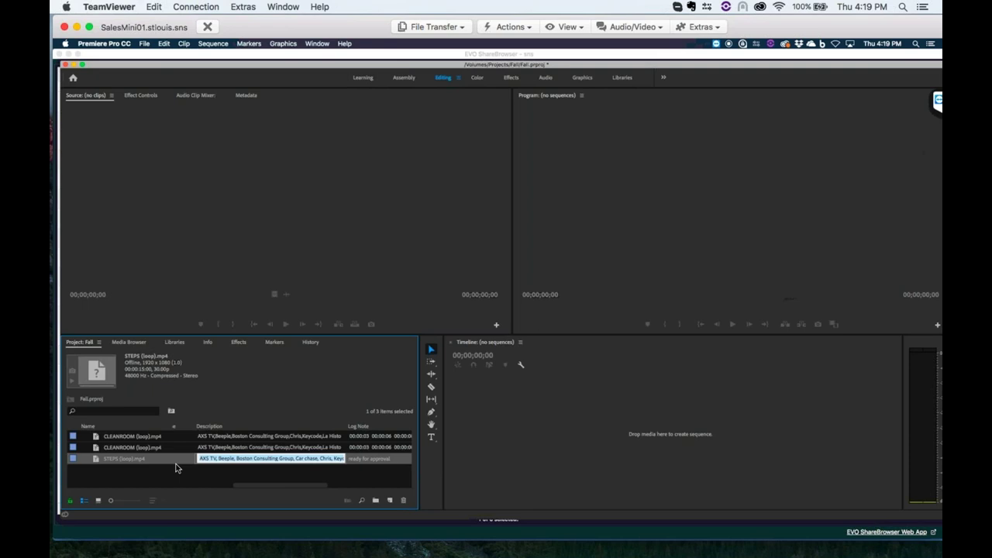
{"action": "left_click", "coordinate": [122, 463]}
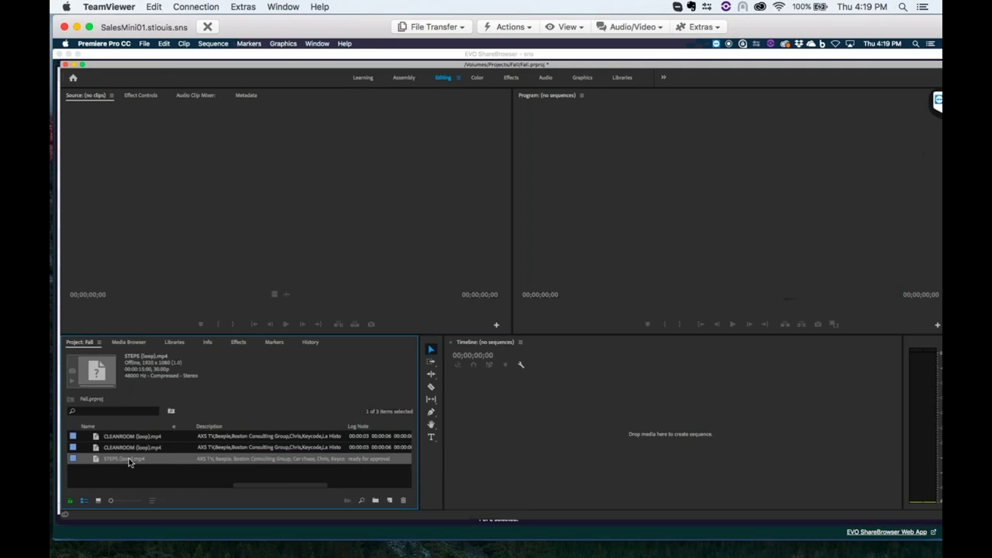
- Open the SharebrowserPanel extension and clear its "AXs" search
{"action": "left_click", "coordinate": [317, 43]}
{"action": "mouse_move", "coordinate": [339, 83]}
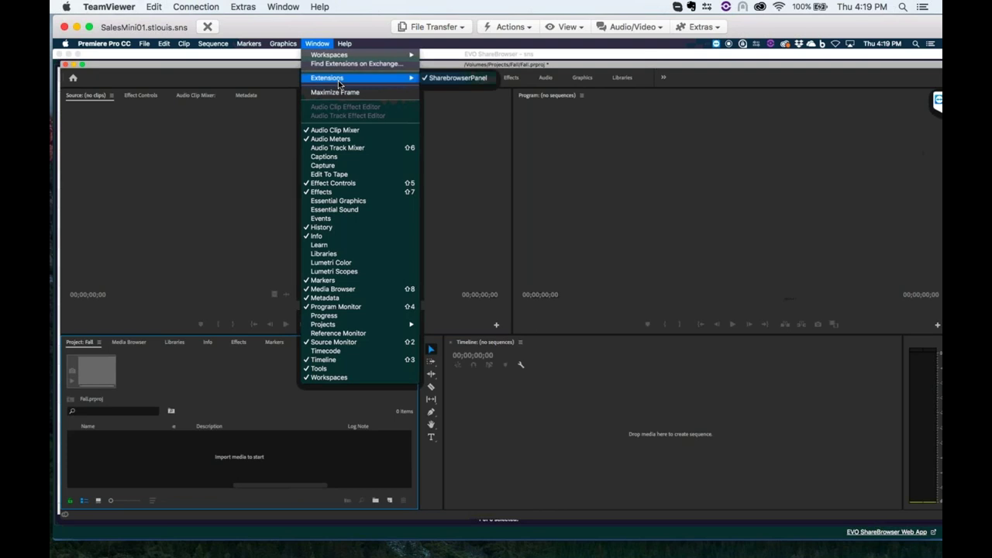
{"action": "left_click", "coordinate": [476, 78]}
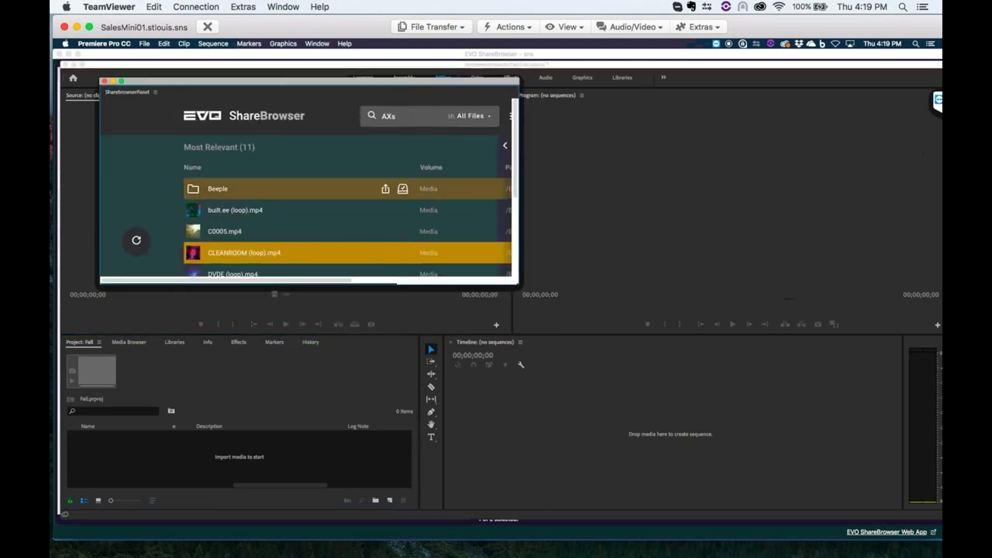
{"action": "left_click", "coordinate": [409, 118]}
{"action": "key", "text": "BackSpace"}
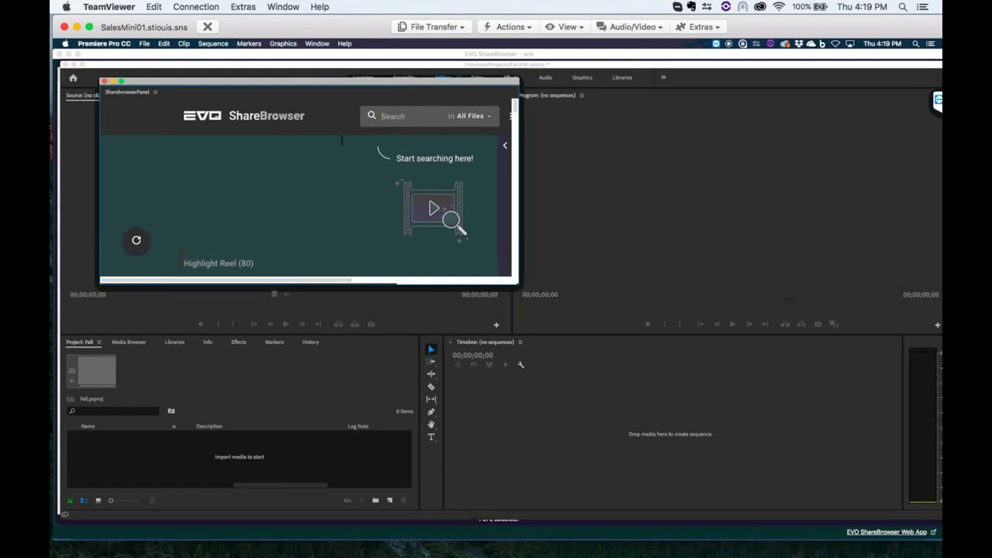
- Reposition and enlarge the ShareBrowser panel, and check the bins available as search scope
{"action": "left_click_drag", "start_coordinate": [236, 83], "coordinate": [197, 73]}
{"action": "left_click", "coordinate": [411, 107]}
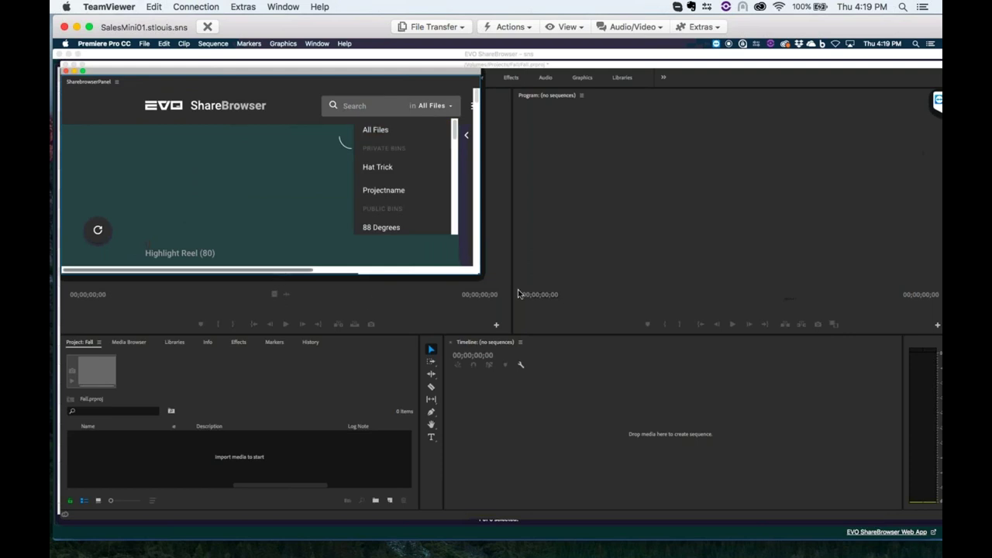
{"action": "left_click_drag", "start_coordinate": [477, 272], "coordinate": [516, 315]}
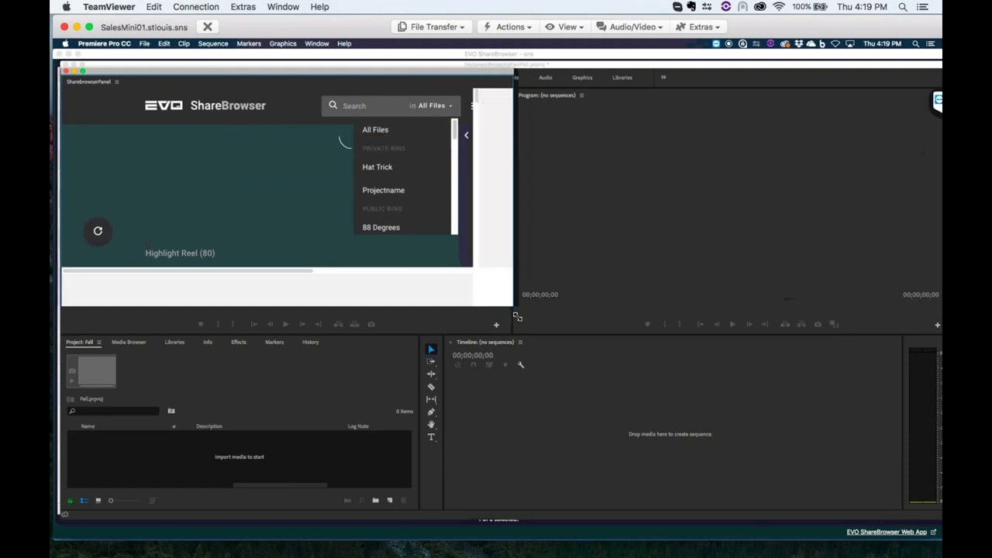
- Try to import Woman on Bed.mp4 from the Highlight Reel into the project, and dismiss the ShareBrowser panel
{"action": "left_click", "coordinate": [164, 279]}
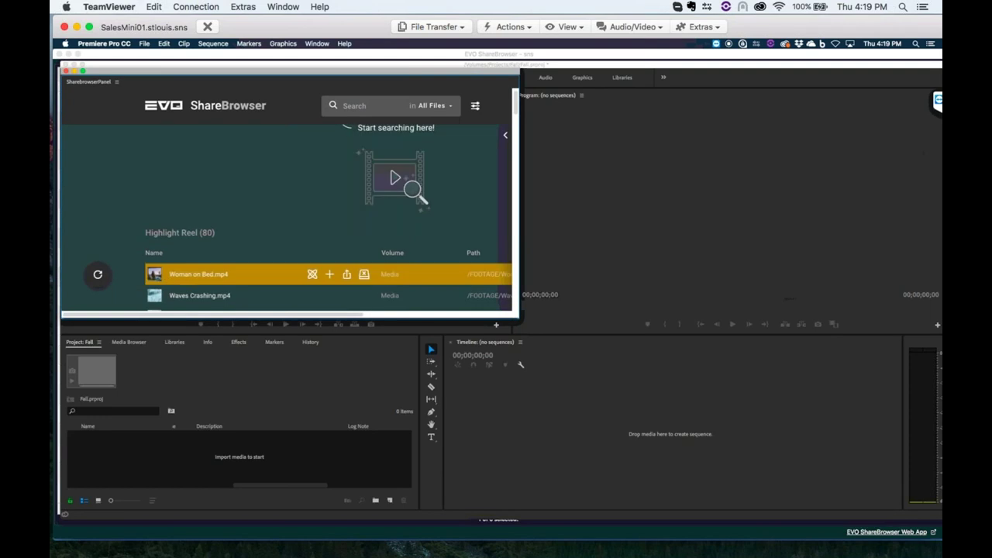
{"action": "left_click", "coordinate": [161, 291]}
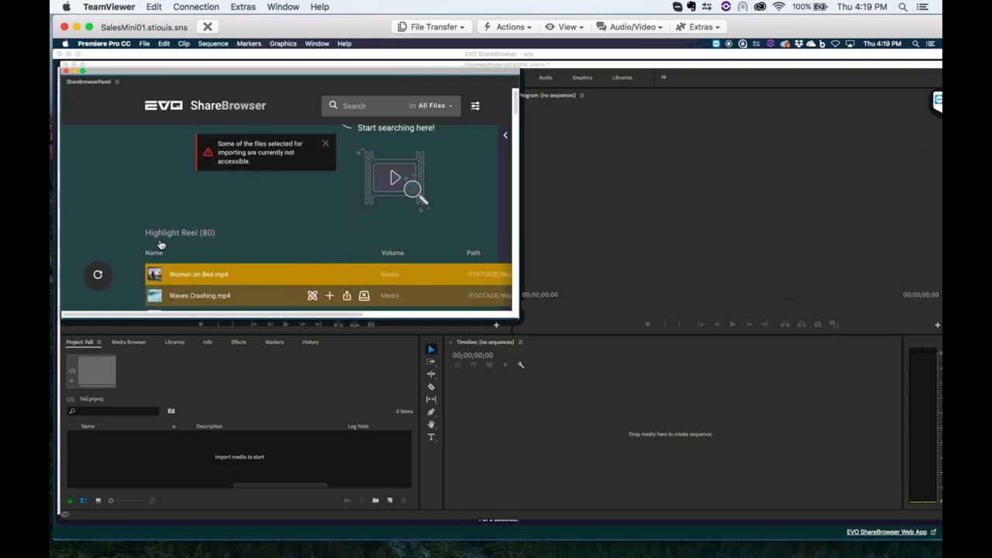
{"action": "left_click", "coordinate": [75, 73]}
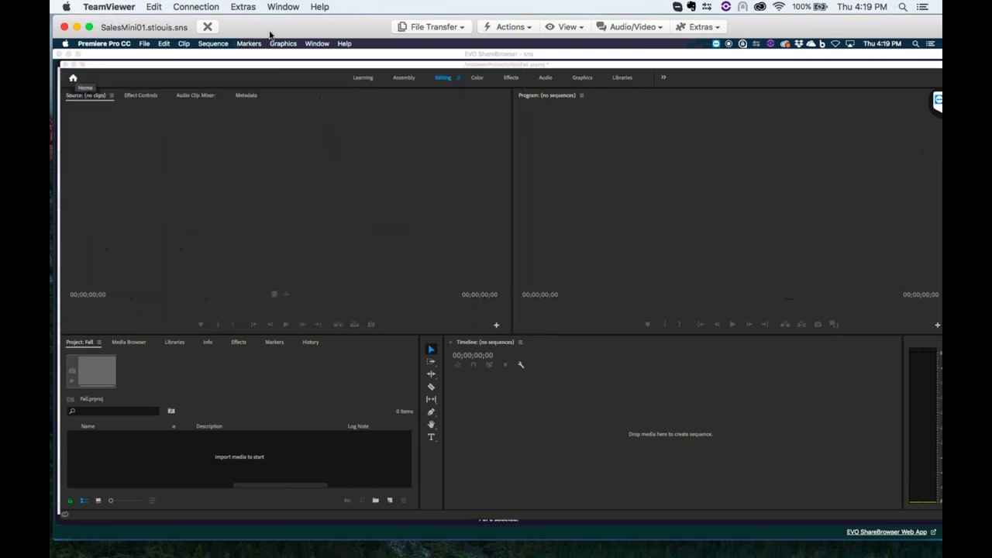
- Switch to the ShareBrowser web app in Chrome and examine the metadata and available actions of Vegetables.mp4 in the SDNA bin
{"action": "left_click", "coordinate": [472, 54]}
{"action": "mouse_move", "coordinate": [339, 535]}
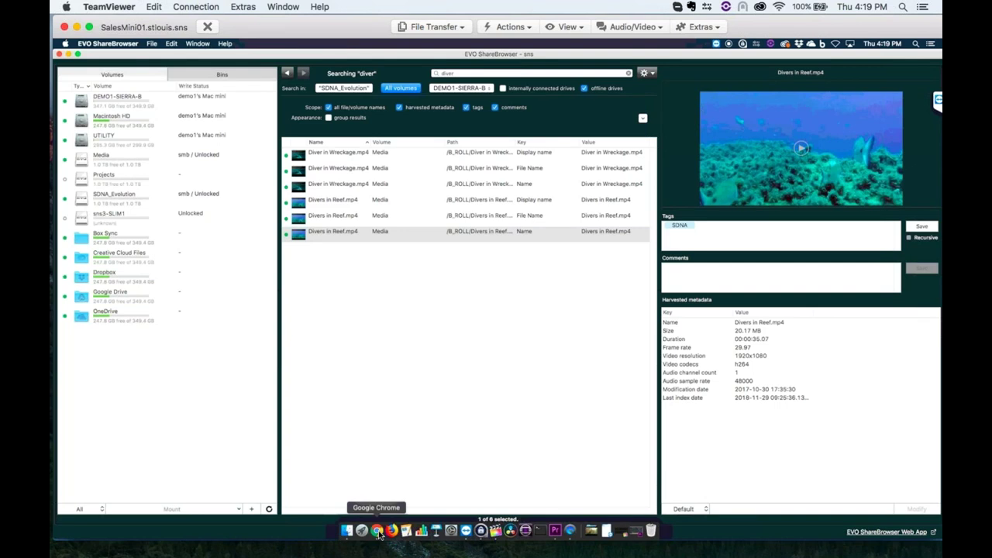
{"action": "left_click", "coordinate": [377, 531]}
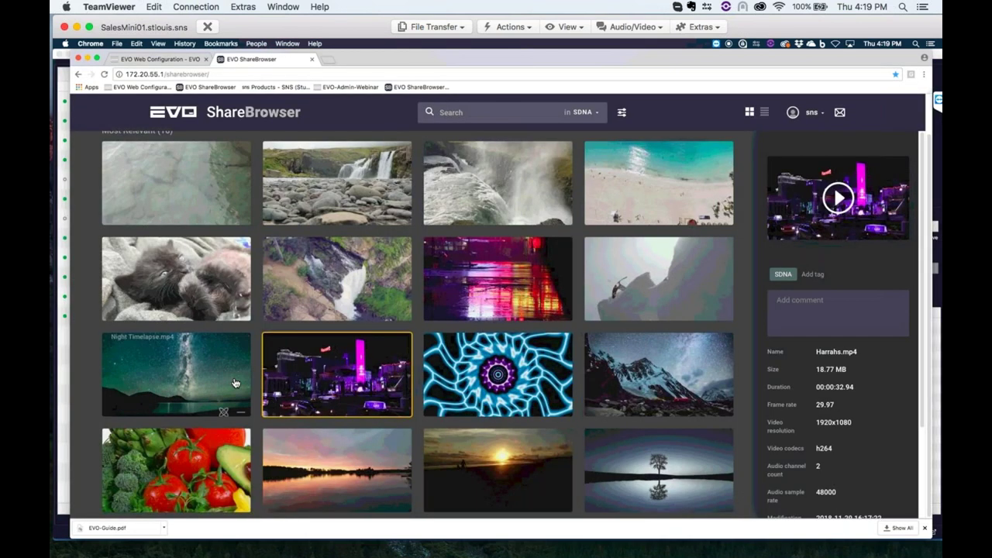
{"action": "left_click", "coordinate": [186, 465]}
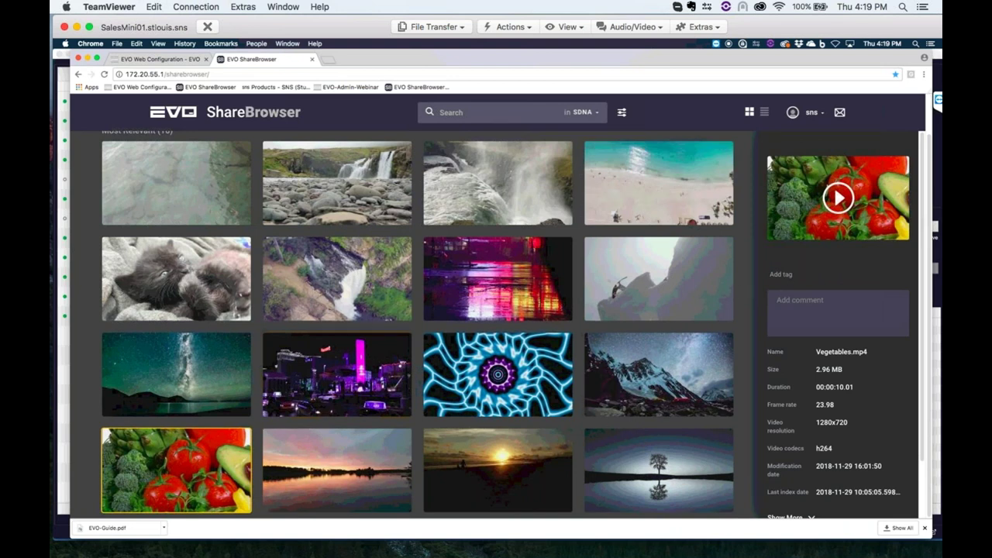
{"action": "scroll", "coordinate": [671, 324], "scroll_direction": "up", "scroll_amount": 1}
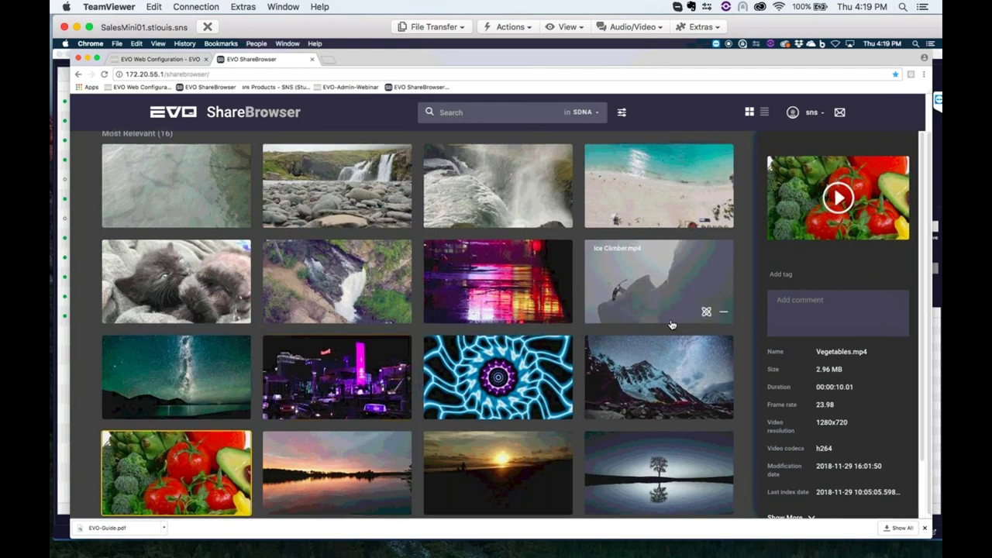
{"action": "scroll", "coordinate": [806, 434], "scroll_direction": "down", "scroll_amount": 2}
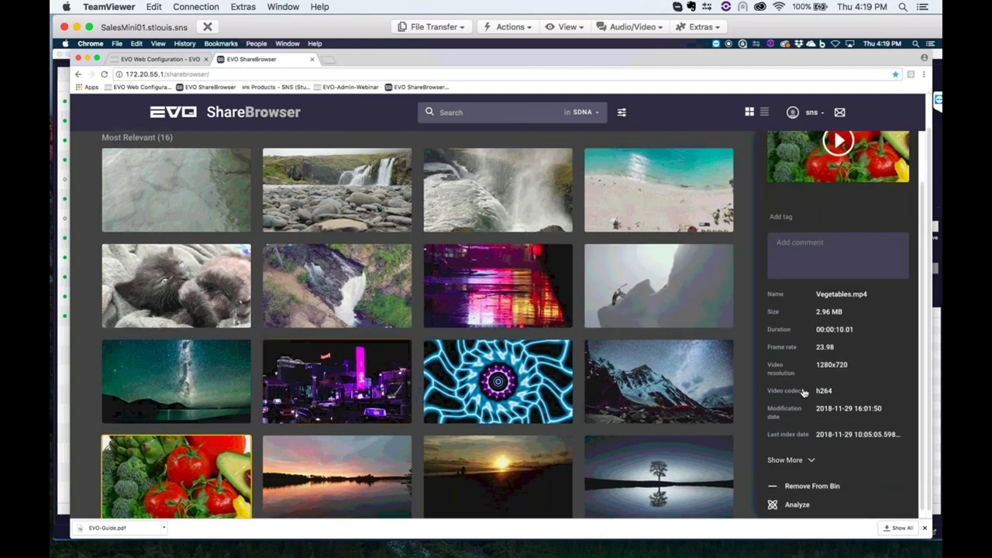
{"action": "scroll", "coordinate": [804, 393], "scroll_direction": "down", "scroll_amount": 1}
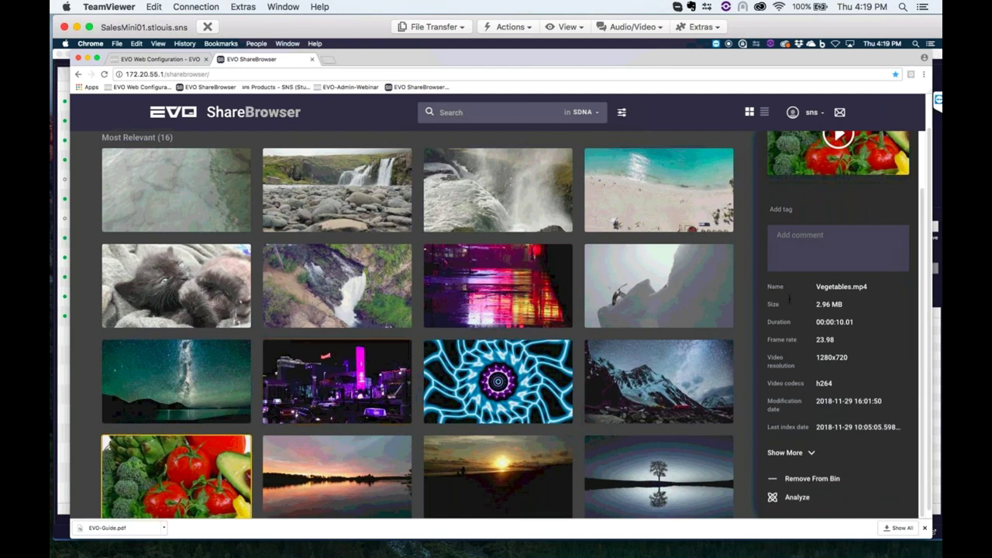
{"action": "scroll", "coordinate": [791, 248], "scroll_direction": "up", "scroll_amount": 2}
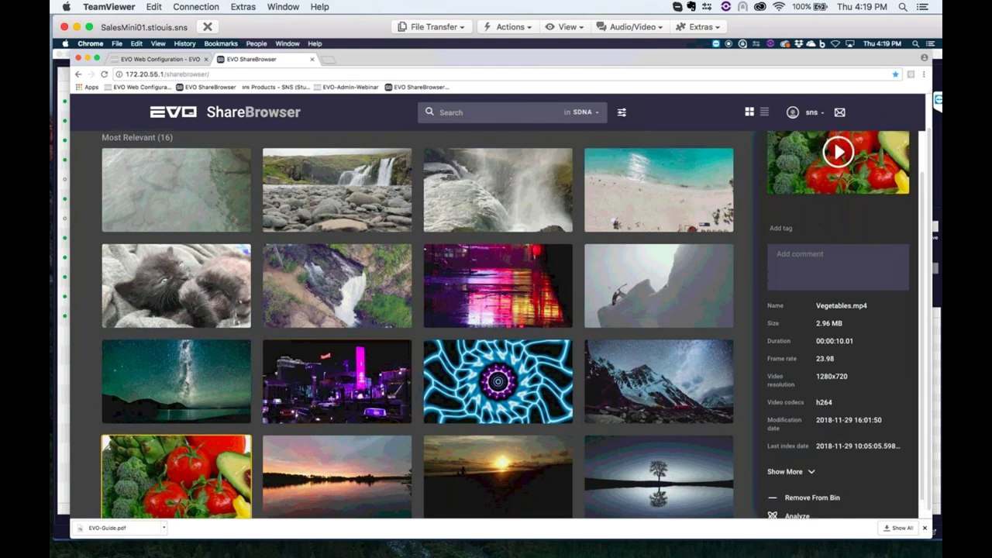
{"action": "scroll", "coordinate": [823, 283], "scroll_direction": "up", "scroll_amount": 1}
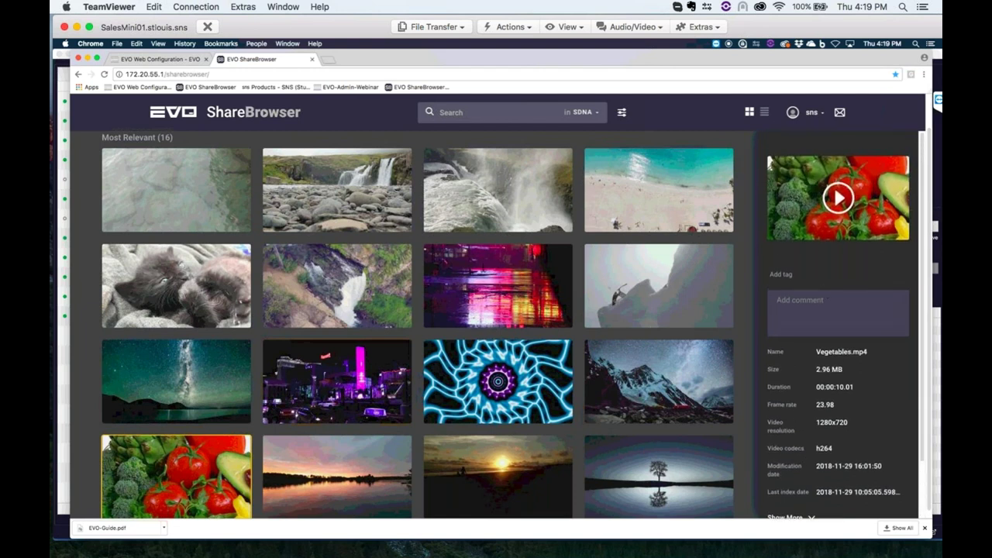
- Switch to the desktop EVO ShareBrowser, open the SDNA_Evolution volume and check the actions available for its clips, including Tropical Drone Beach.mp4
{"action": "left_click", "coordinate": [65, 241]}
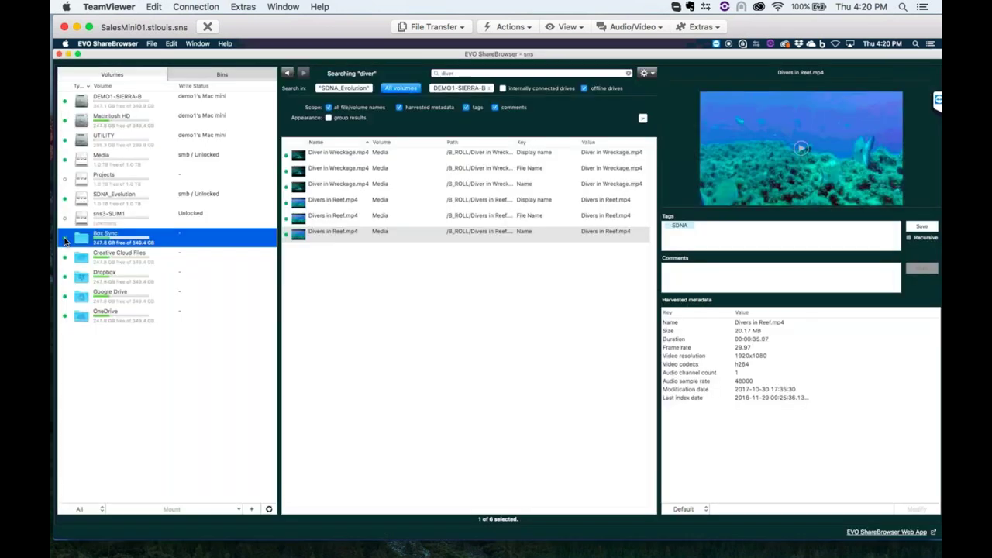
{"action": "left_click", "coordinate": [145, 194]}
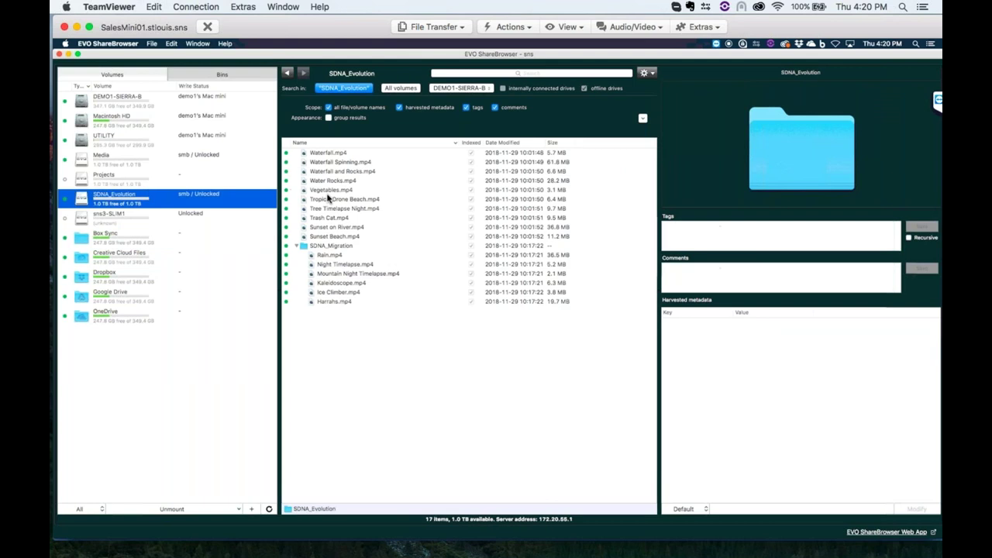
{"action": "left_click", "coordinate": [328, 199]}
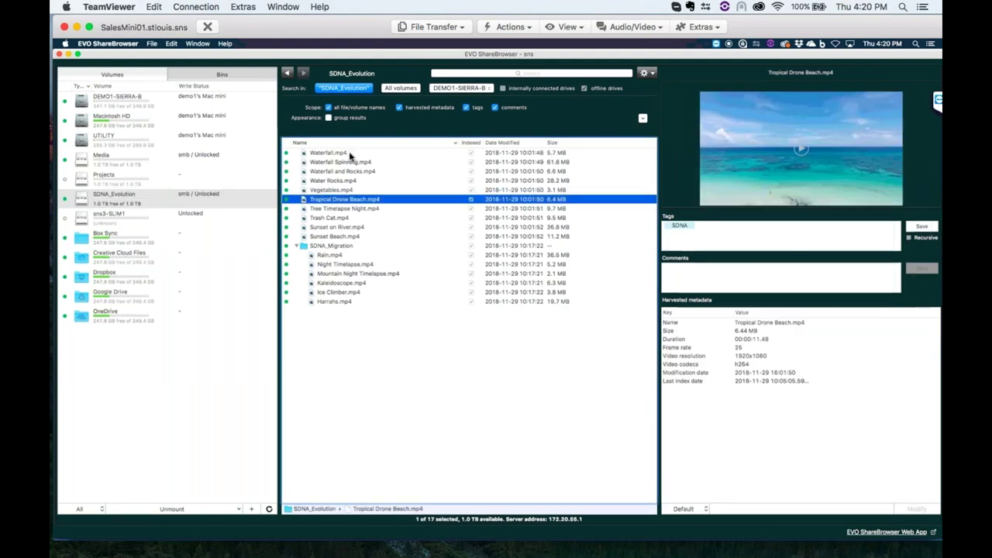
{"action": "right_click", "coordinate": [333, 200]}
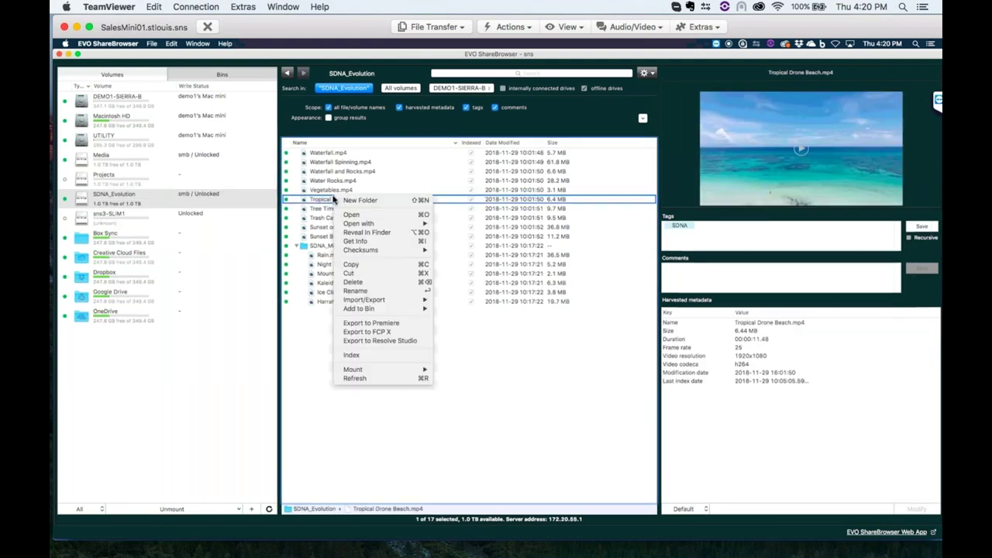
{"action": "left_click", "coordinate": [365, 174]}
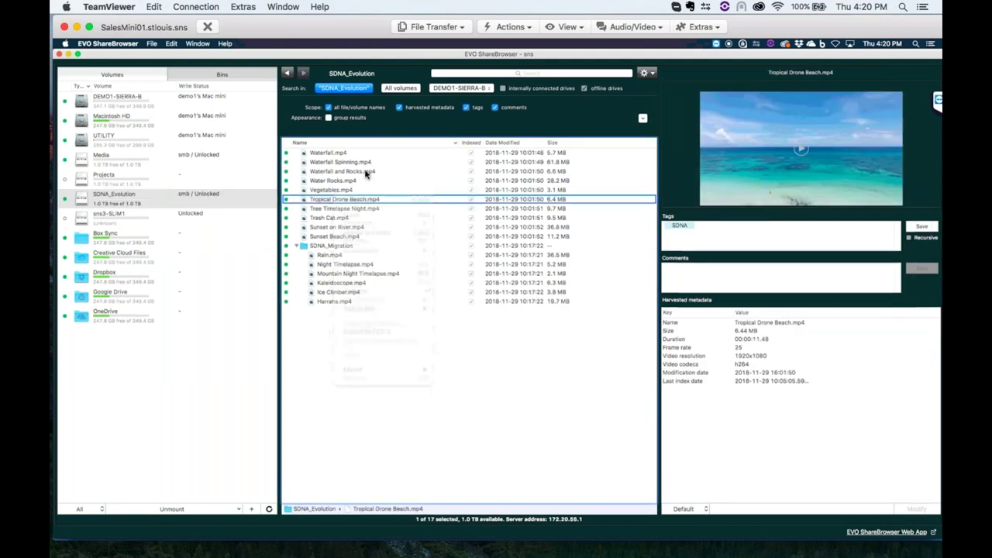
{"action": "left_click", "coordinate": [338, 209]}
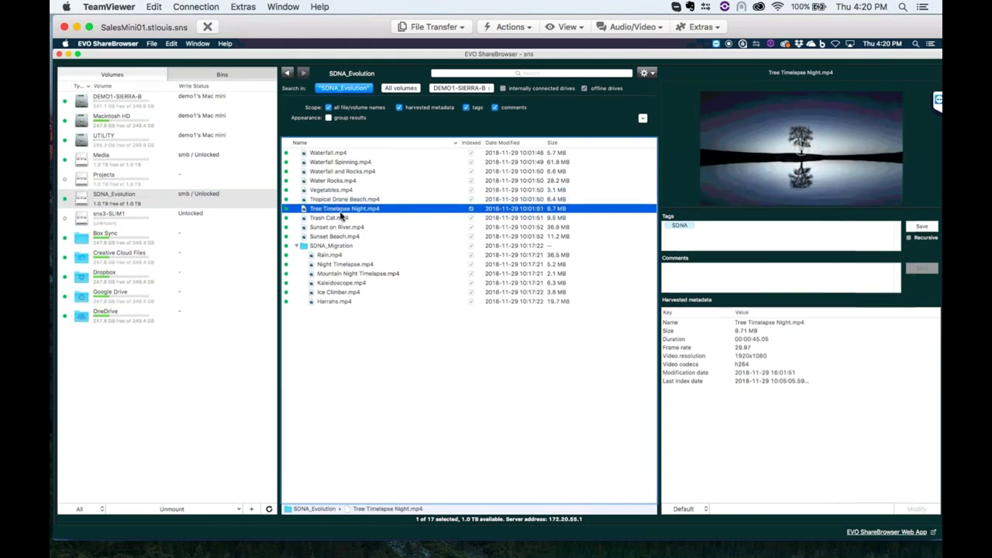
{"action": "left_click", "coordinate": [342, 237]}
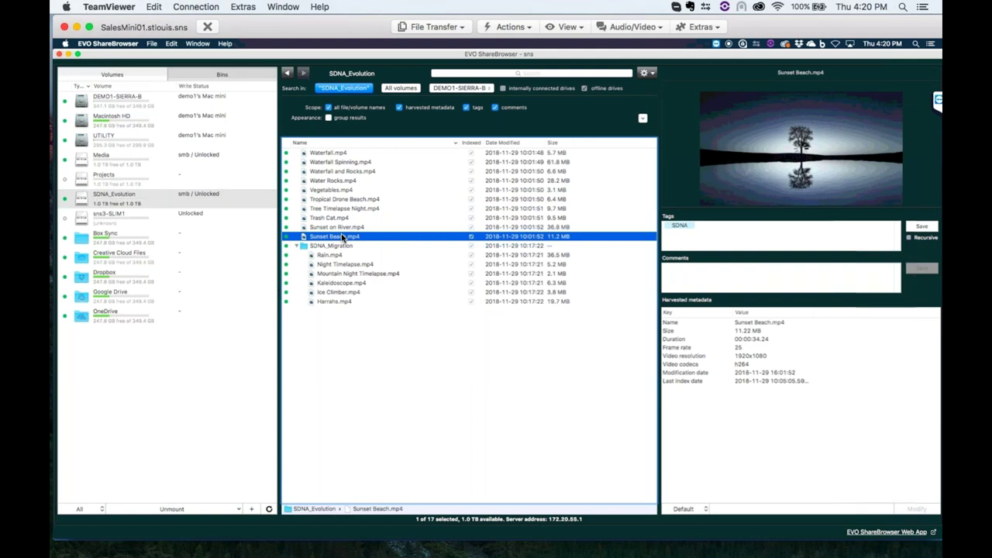
{"action": "right_click", "coordinate": [331, 202]}
{"action": "left_click", "coordinate": [318, 248]}
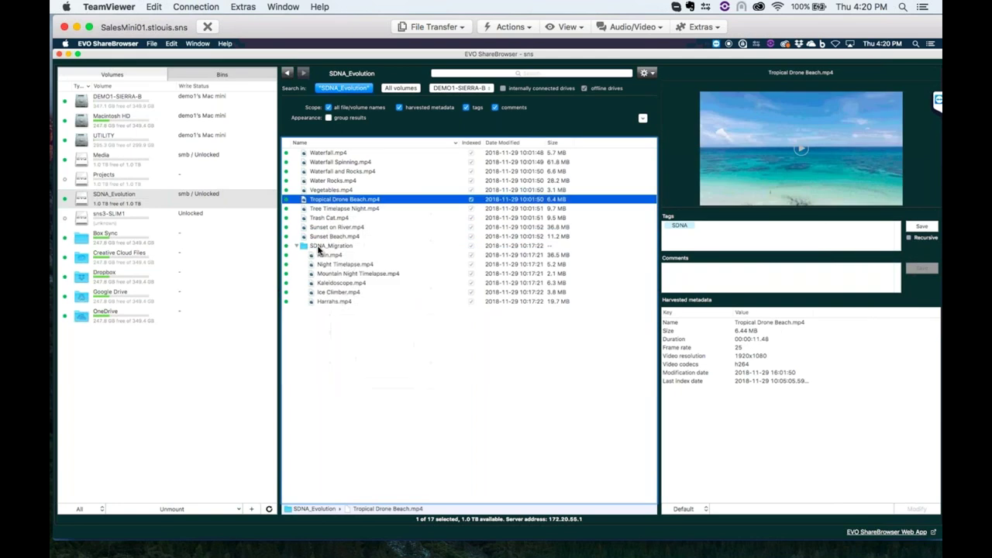
- Check the actions available for the SDNA_Migration folder, including Send to StorageDNA Archive
{"action": "left_click", "coordinate": [318, 248]}
{"action": "right_click", "coordinate": [317, 249]}
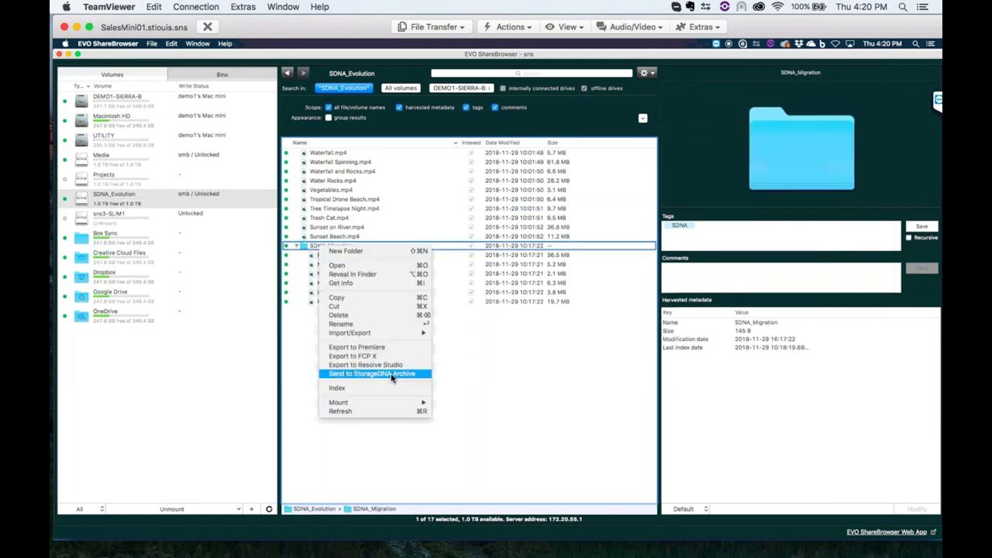